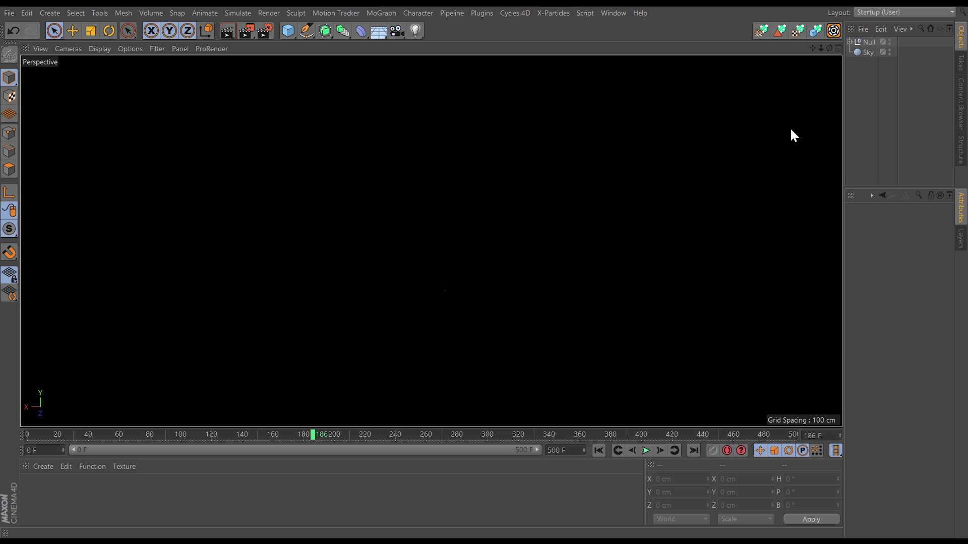
- Open the X-Particles Quick Tools window, reposition it, and browse its tool categories, including Particle FX
{"action": "left_click", "coordinate": [555, 13]}
{"action": "left_click", "coordinate": [572, 101]}
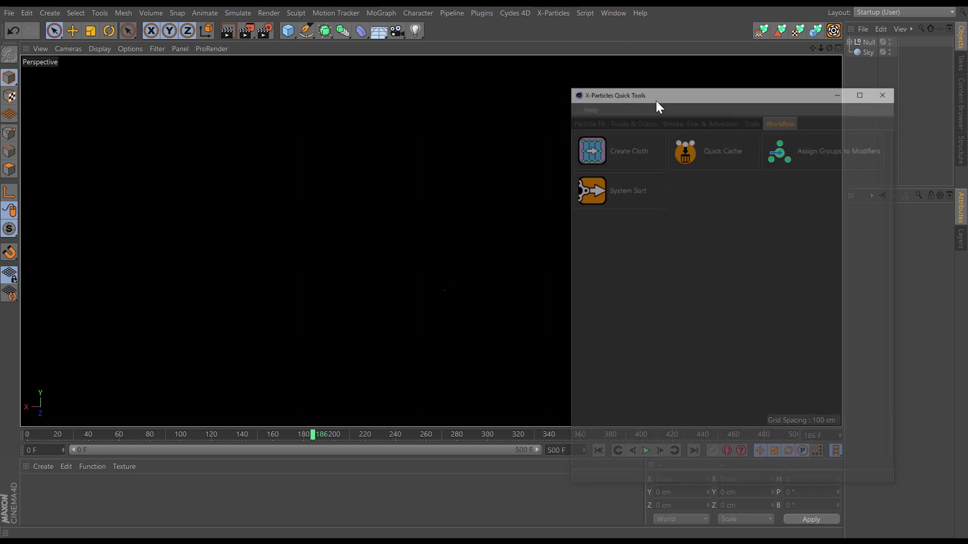
{"action": "left_click_drag", "start_coordinate": [673, 94], "coordinate": [615, 62]}
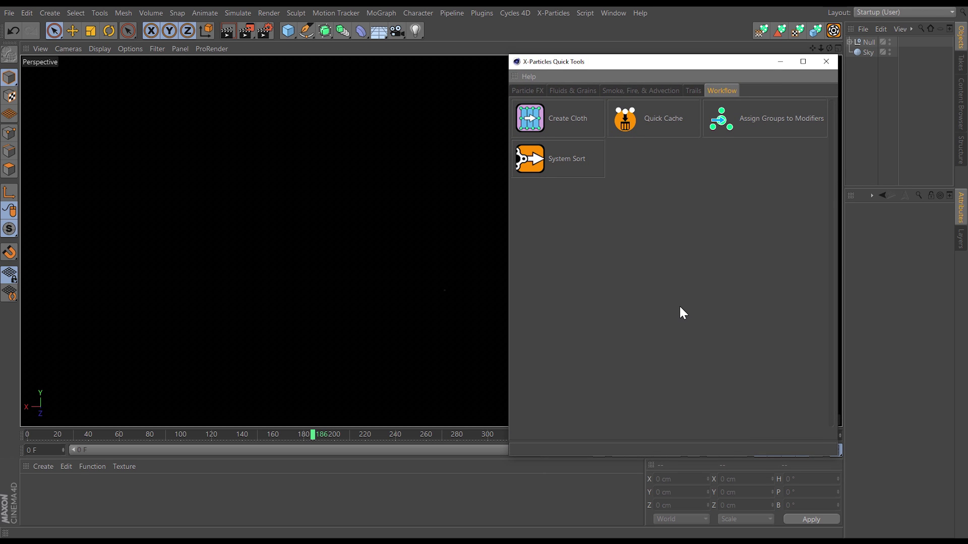
{"action": "left_click", "coordinate": [528, 91]}
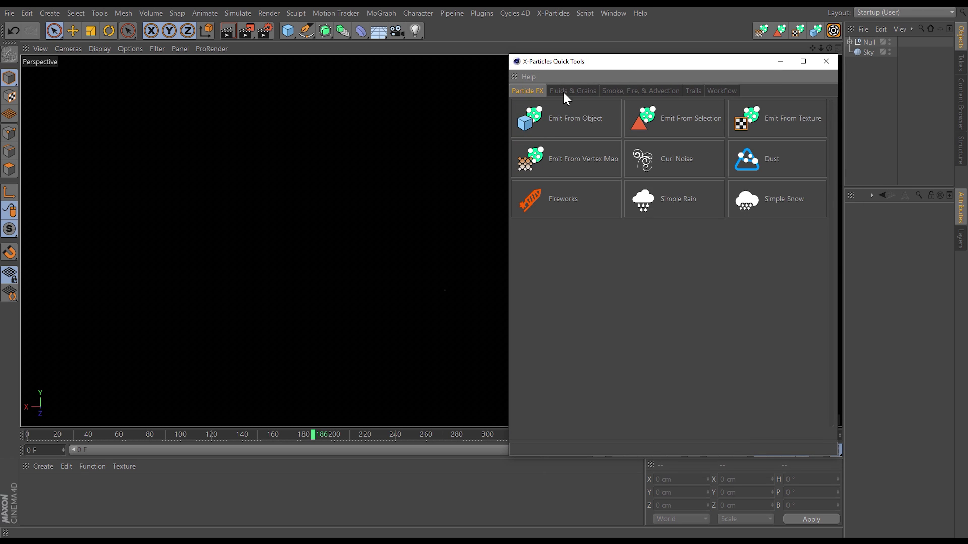
{"action": "left_click", "coordinate": [592, 92]}
{"action": "left_click", "coordinate": [625, 90]}
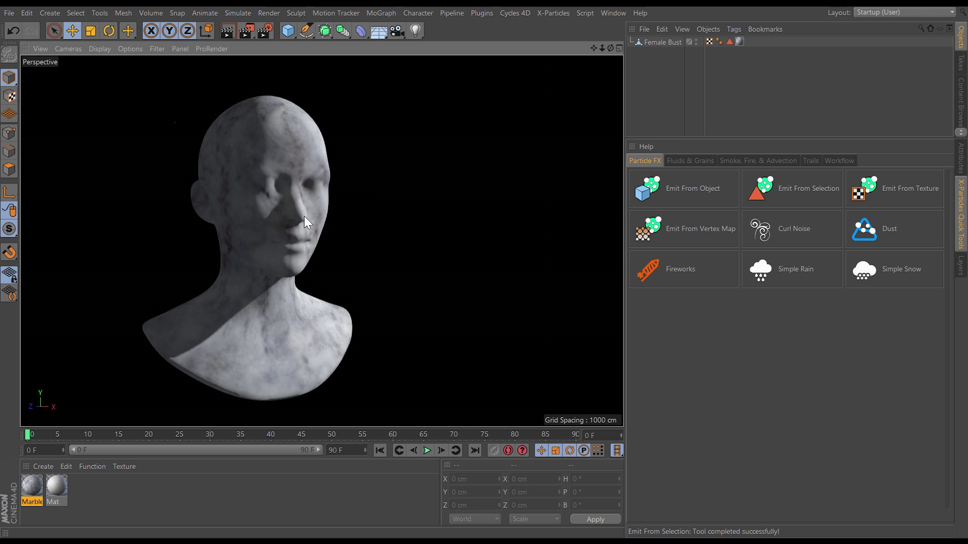
- Apply Emit From Object to the Female Bust and play the simulation to view particles leaving its whole surface
{"action": "mouse_move", "coordinate": [304, 216]}
{"action": "left_mouse_down", "text": "alt"}
{"action": "mouse_move", "coordinate": [192, 237]}
{"action": "mouse_move", "coordinate": [274, 252]}
{"action": "mouse_move", "coordinate": [303, 214]}
{"action": "mouse_move", "coordinate": [306, 223]}
{"action": "left_mouse_up", "text": "alt"}
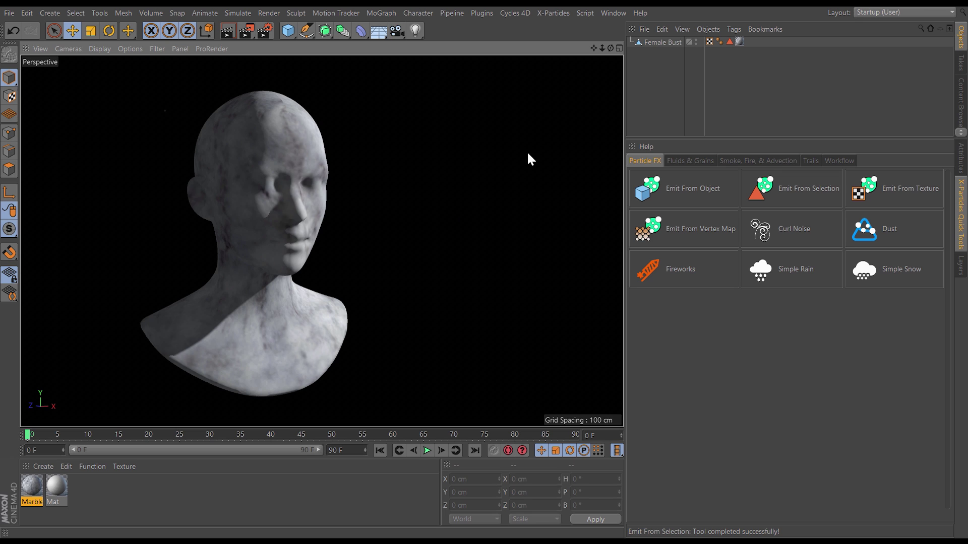
{"action": "left_click", "coordinate": [655, 42]}
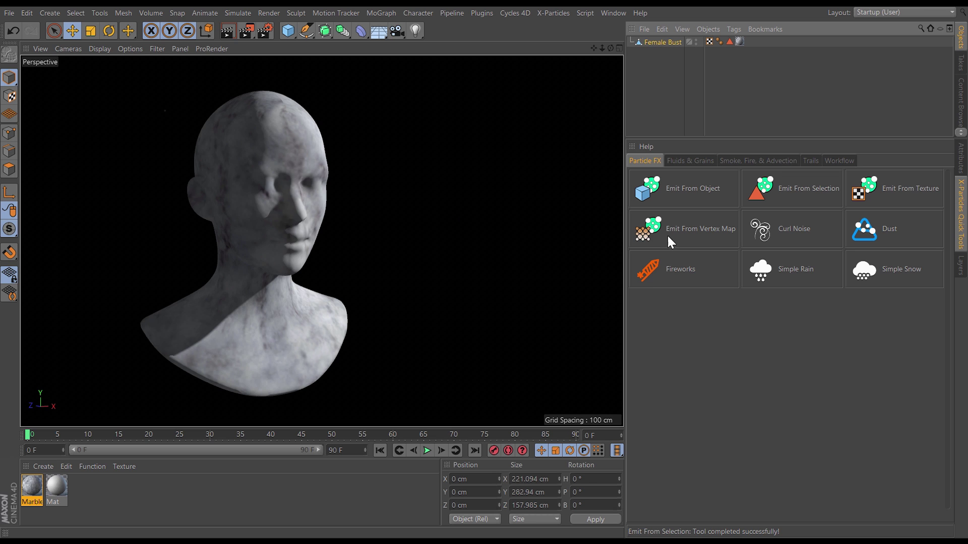
{"action": "left_click", "coordinate": [649, 193]}
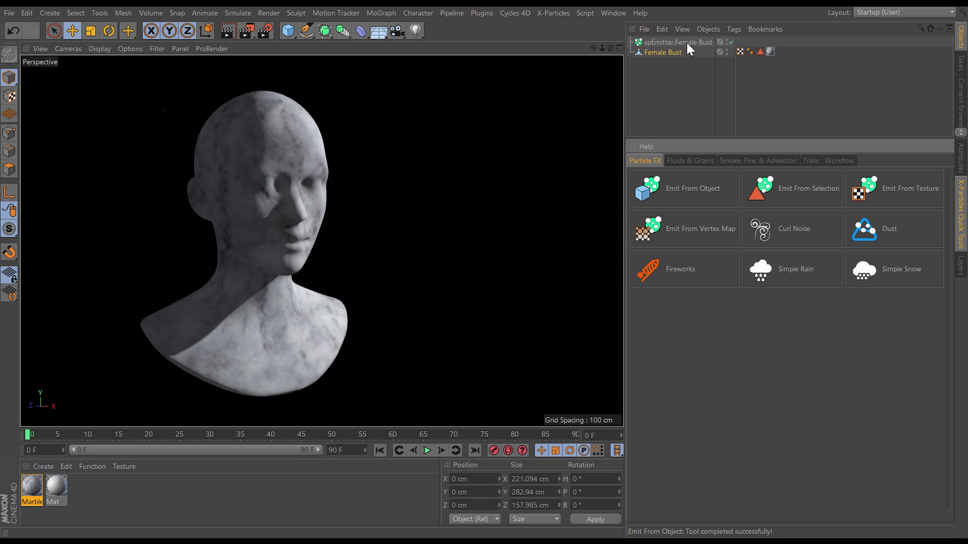
{"action": "left_click", "coordinate": [427, 450]}
{"action": "scroll", "coordinate": [252, 216], "scroll_direction": "down", "scroll_amount": 5}
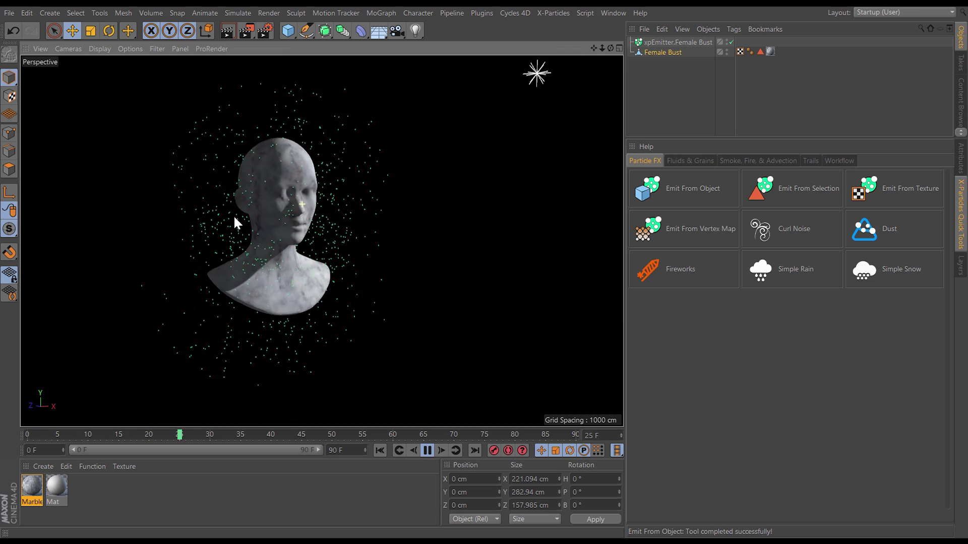
{"action": "left_click_drag", "start_coordinate": [214, 232], "coordinate": [306, 235], "text": "alt"}
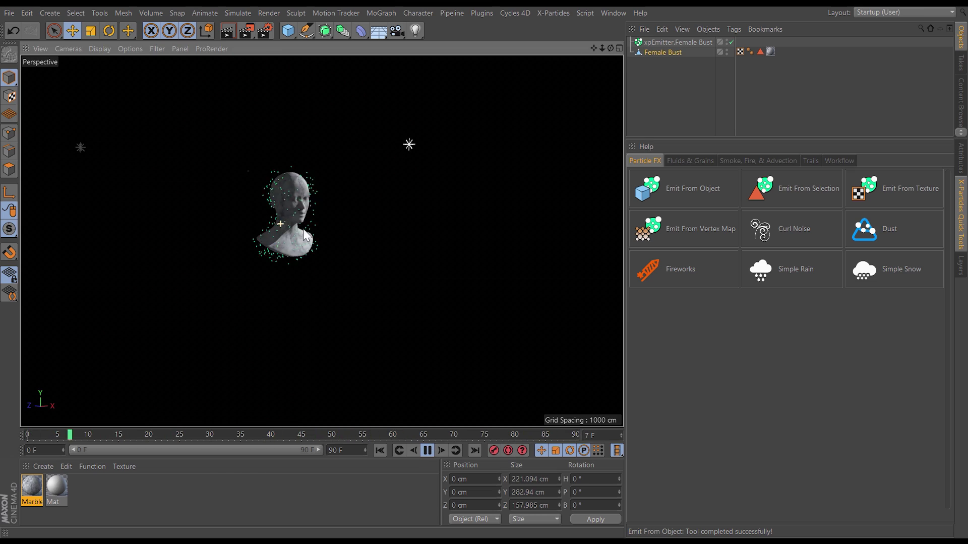
- Delete the Female Bust emitter and stop the playback
{"action": "left_click", "coordinate": [657, 44]}
{"action": "key", "text": "Delete"}
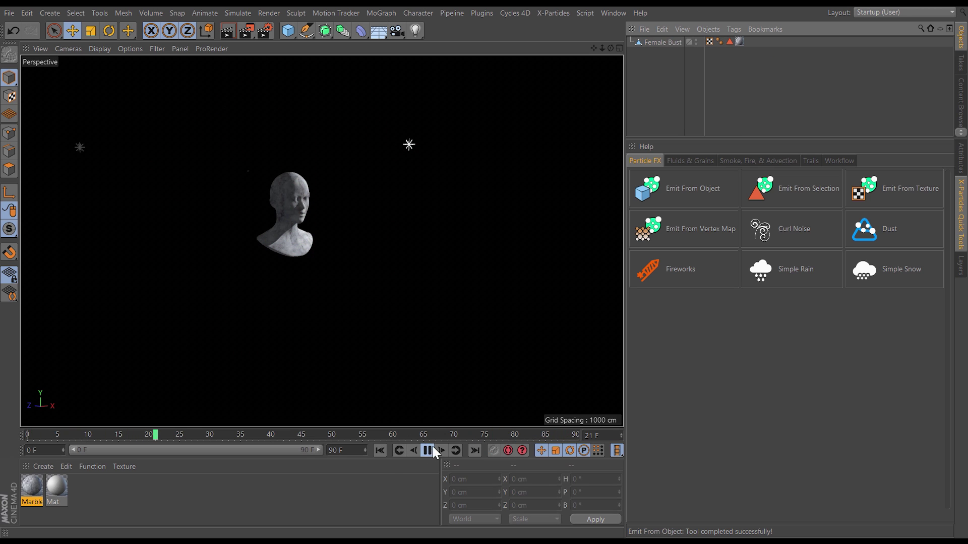
{"action": "left_click", "coordinate": [428, 450]}
- Select the Female Bust in polygon mode and examine the selected eyelash polygons
{"action": "scroll", "coordinate": [309, 212], "scroll_direction": "up", "scroll_amount": 6}
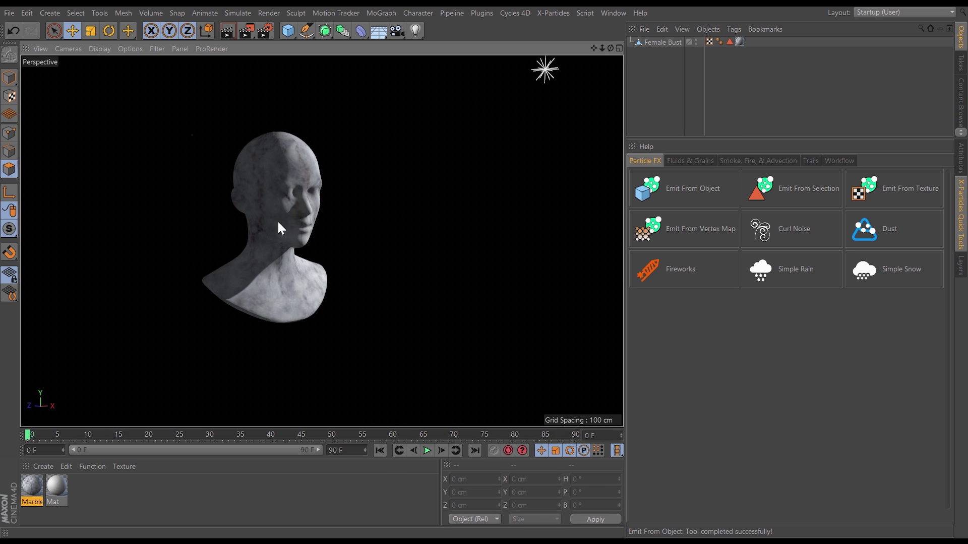
{"action": "left_click", "coordinate": [661, 44]}
{"action": "scroll", "coordinate": [413, 179], "scroll_direction": "up", "scroll_amount": 5}
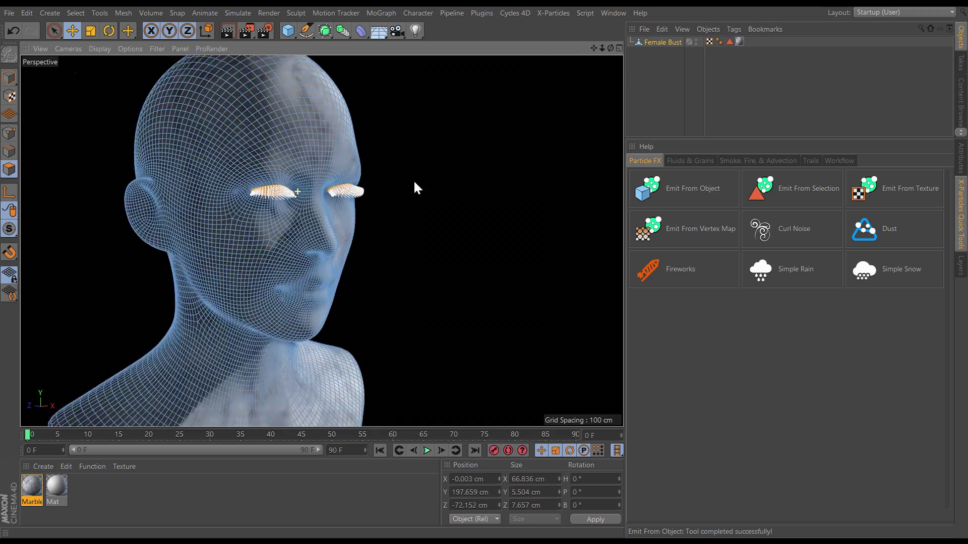
{"action": "left_click_drag", "start_coordinate": [460, 176], "coordinate": [374, 247], "text": "alt"}
{"action": "scroll", "coordinate": [263, 259], "scroll_direction": "down", "scroll_amount": 6}
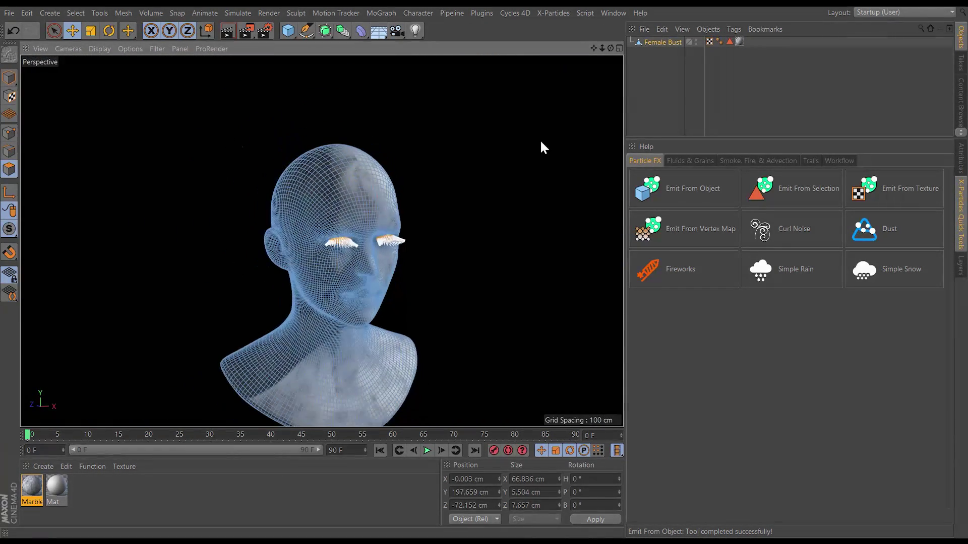
- Create an emitter from the Female Bust's polygon selection tag with Emit From Selection in model mode, and play the simulation
{"action": "left_click", "coordinate": [729, 42]}
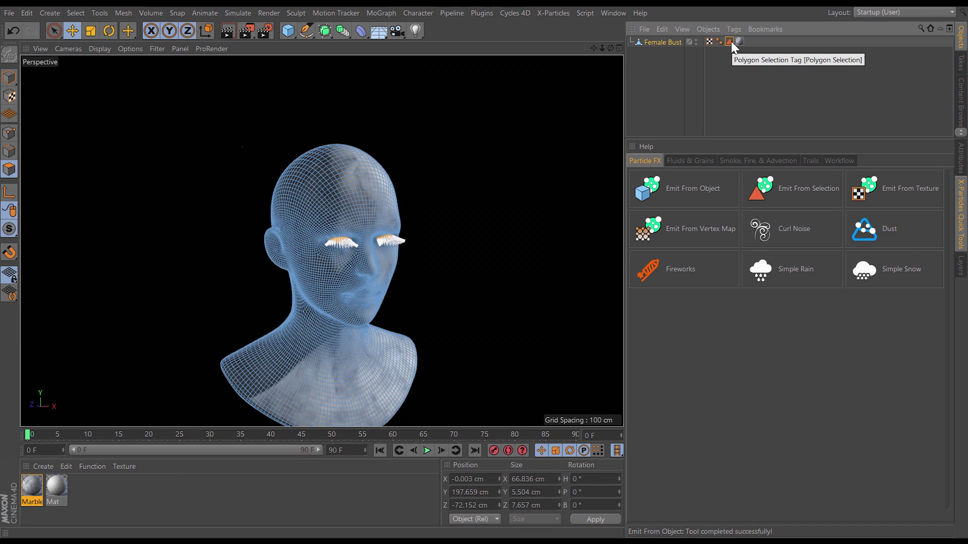
{"action": "left_click", "coordinate": [8, 77]}
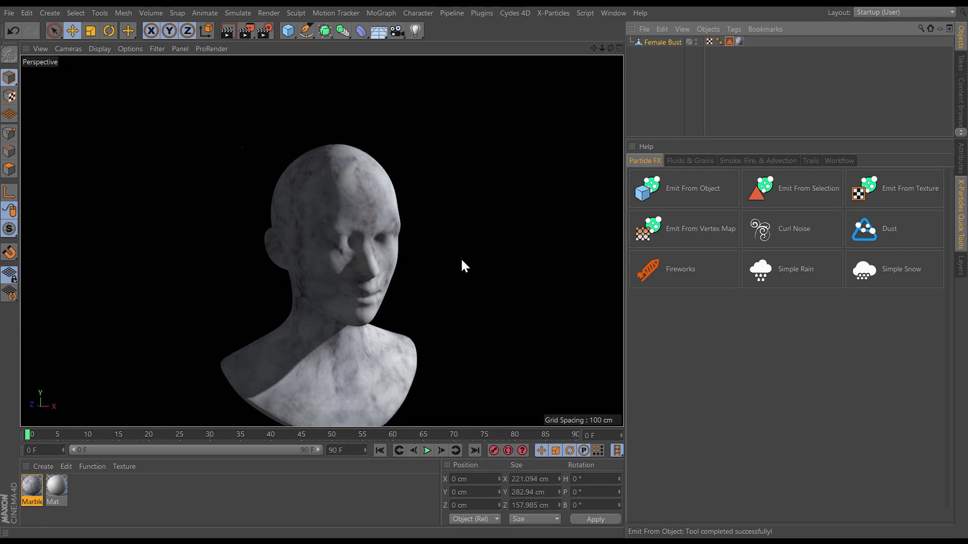
{"action": "left_click_drag", "start_coordinate": [460, 257], "coordinate": [364, 263], "text": "alt"}
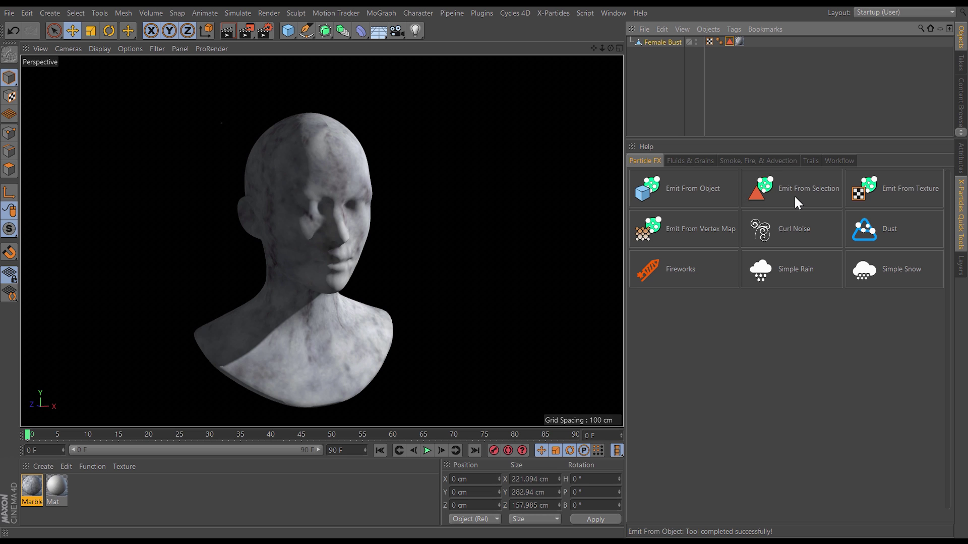
{"action": "left_click", "coordinate": [761, 188]}
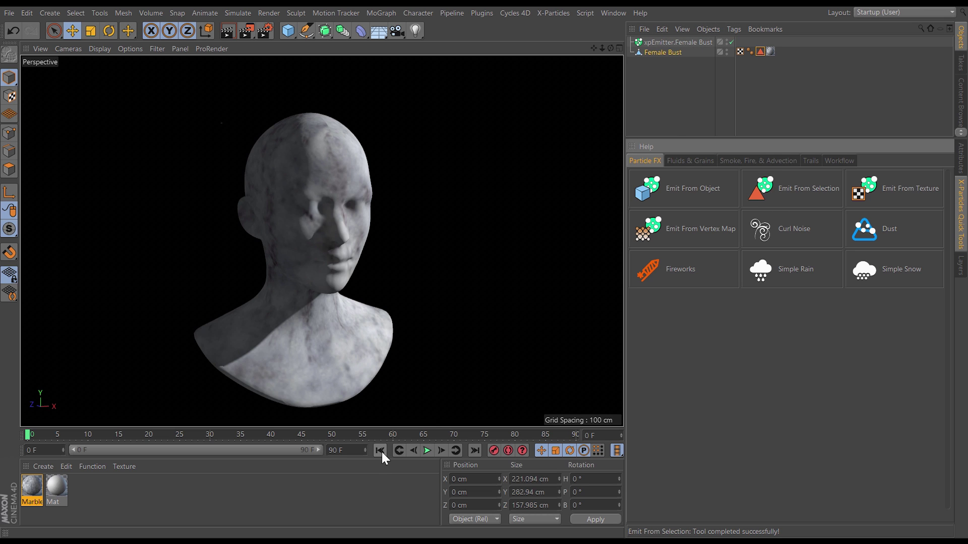
{"action": "left_click_drag", "start_coordinate": [368, 248], "coordinate": [388, 244], "text": "alt"}
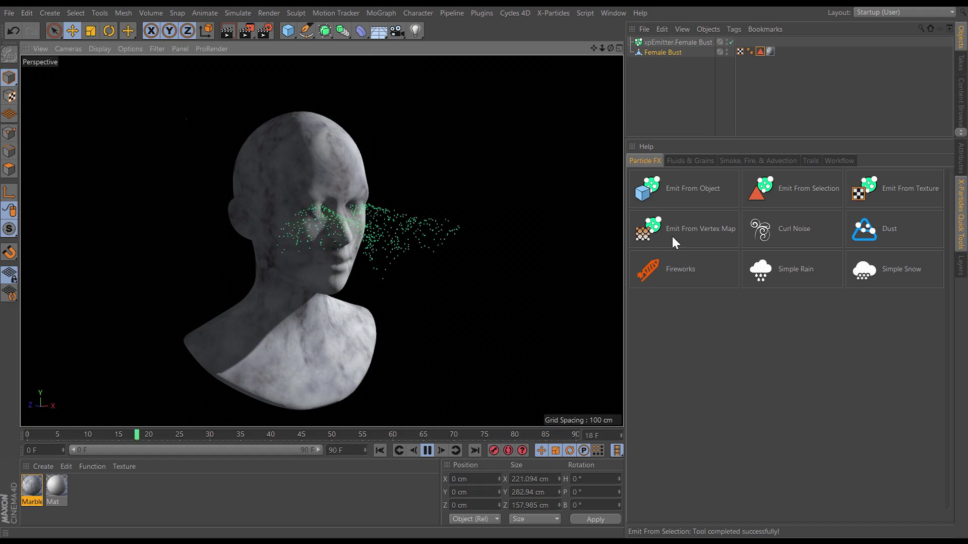
{"action": "left_click_drag", "start_coordinate": [393, 242], "coordinate": [335, 241], "text": "alt"}
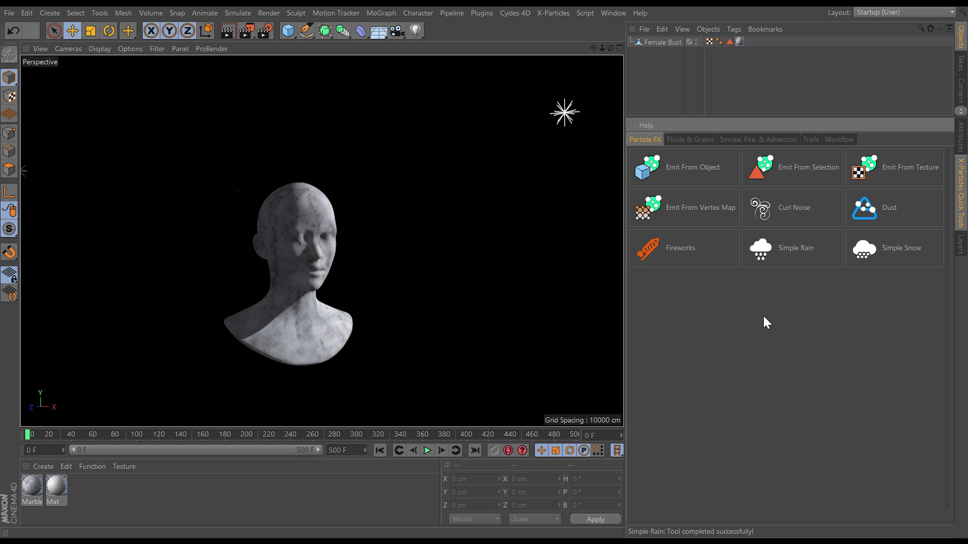
- Apply the Simple Rain quick tool with the Female Bust selected and view the rain and splashes during playback
{"action": "left_click", "coordinate": [655, 42]}
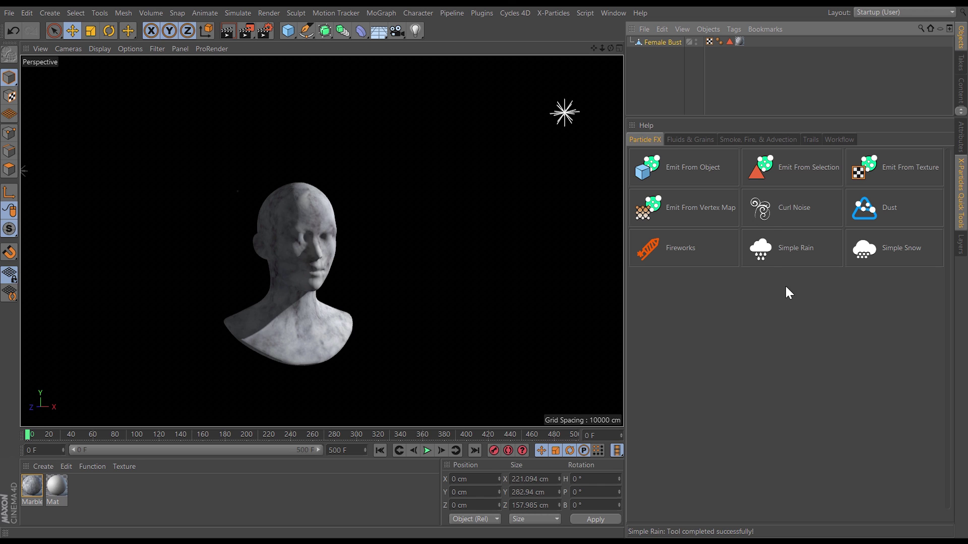
{"action": "left_click", "coordinate": [761, 251]}
{"action": "scroll", "coordinate": [332, 259], "scroll_direction": "down", "scroll_amount": 3}
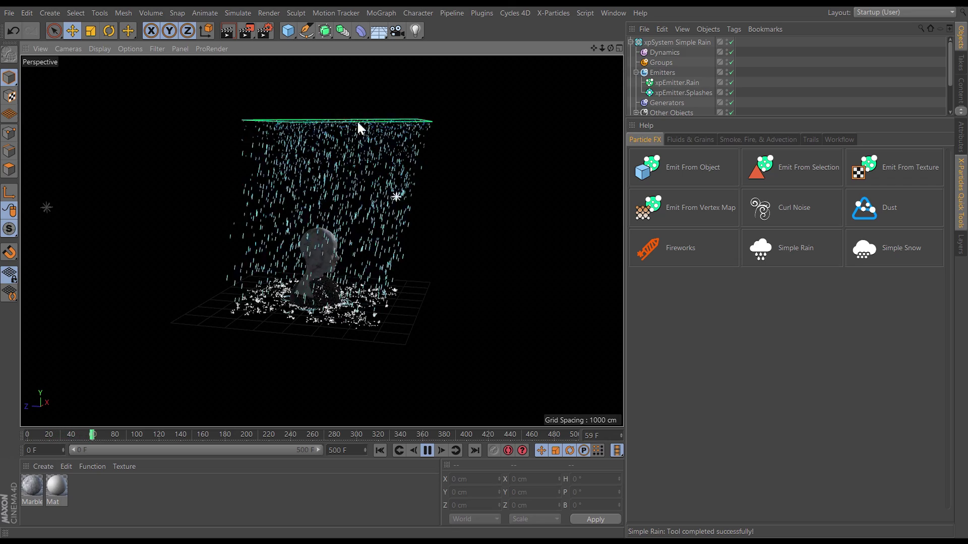
{"action": "left_click_drag", "start_coordinate": [368, 204], "coordinate": [387, 237], "text": "alt"}
{"action": "right_click_drag", "start_coordinate": [324, 296], "coordinate": [404, 280], "text": "alt"}
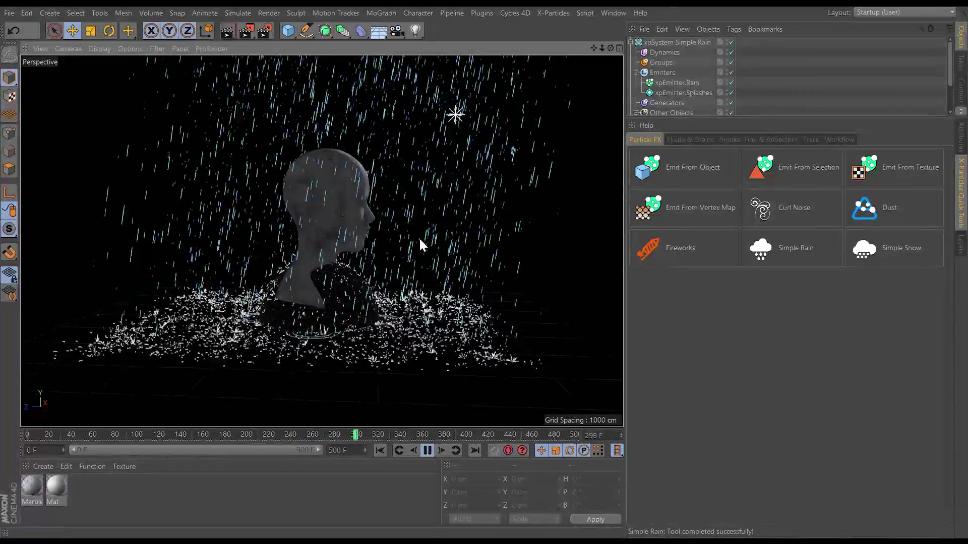
{"action": "right_click_drag", "start_coordinate": [445, 187], "coordinate": [374, 250], "text": "alt"}
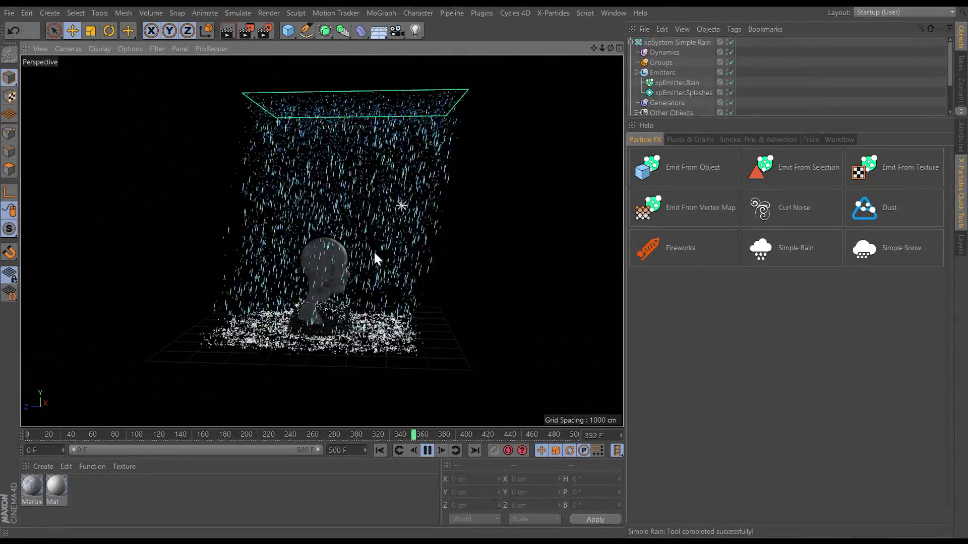
- Expand Other Objects and its Connect object in the rain system, and disable the Sphere inside it
{"action": "left_click_drag", "start_coordinate": [711, 119], "coordinate": [750, 280]}
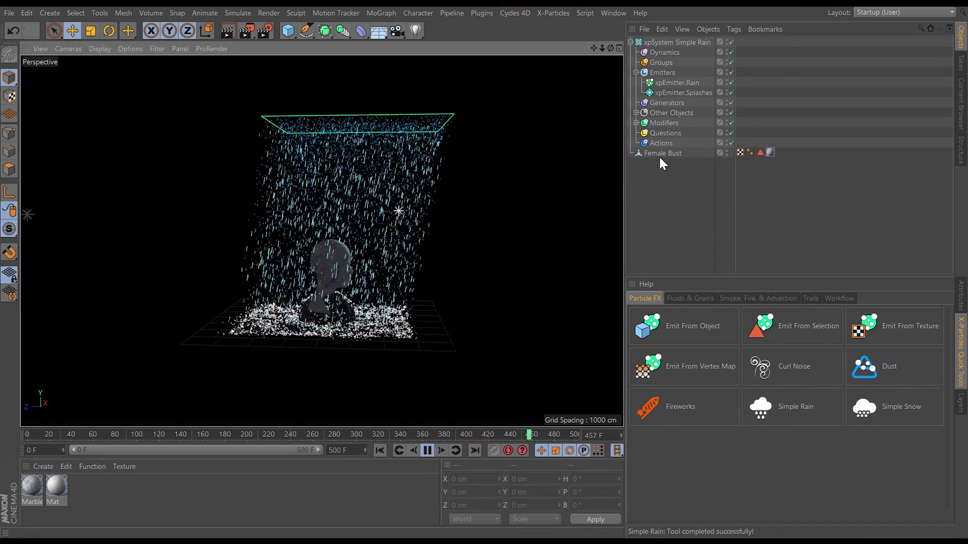
{"action": "left_click", "coordinate": [636, 112]}
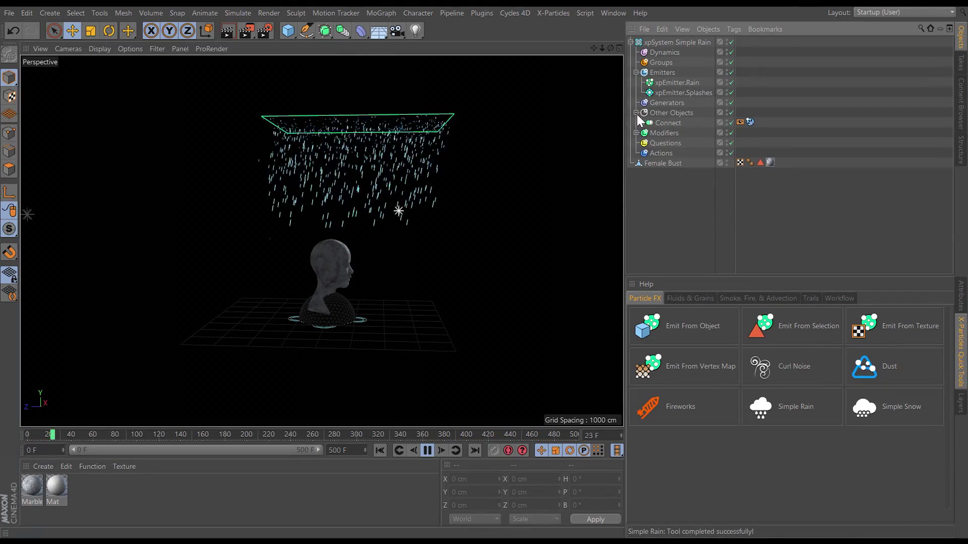
{"action": "left_click", "coordinate": [642, 122]}
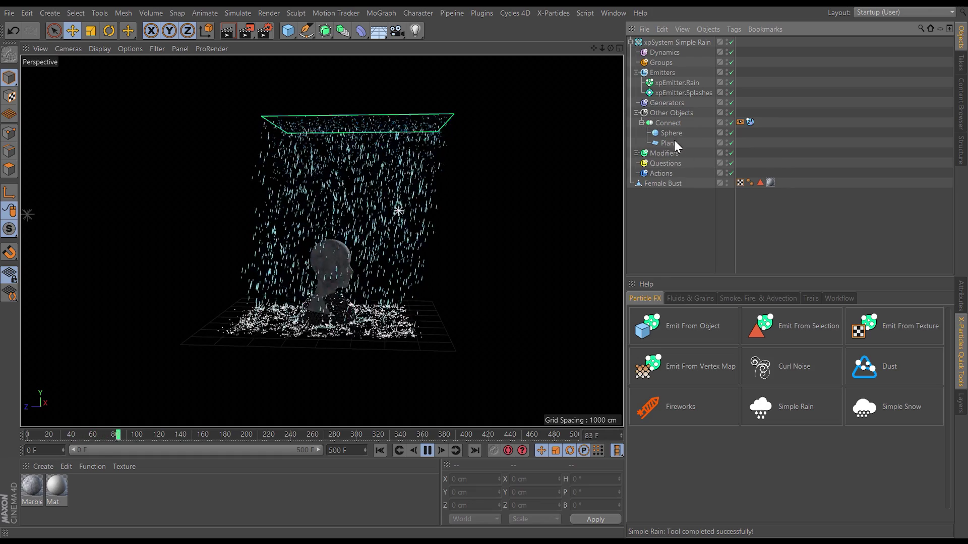
{"action": "left_click", "coordinate": [730, 132]}
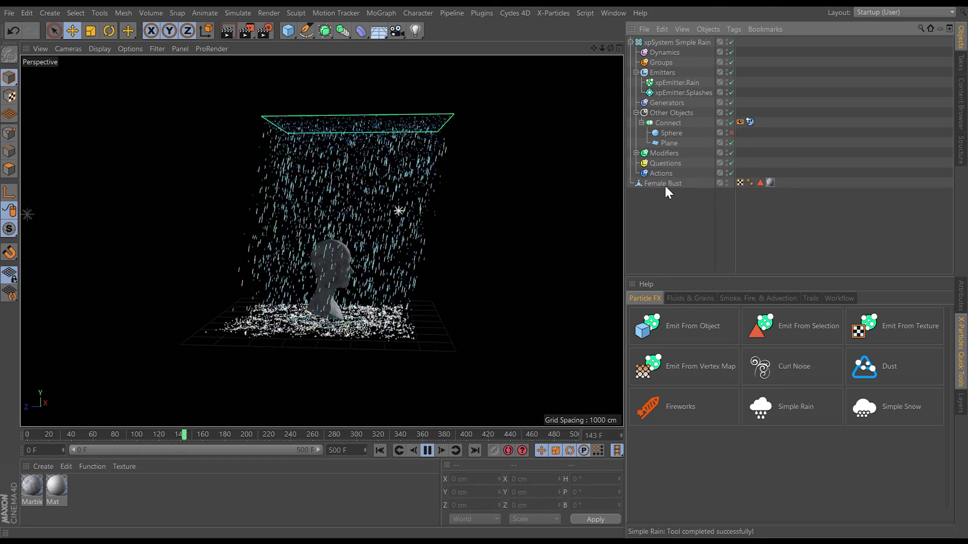
- Place the Female Bust inside the Connect object above the Sphere and view the rain hitting it
{"action": "left_click_drag", "start_coordinate": [657, 182], "coordinate": [684, 161]}
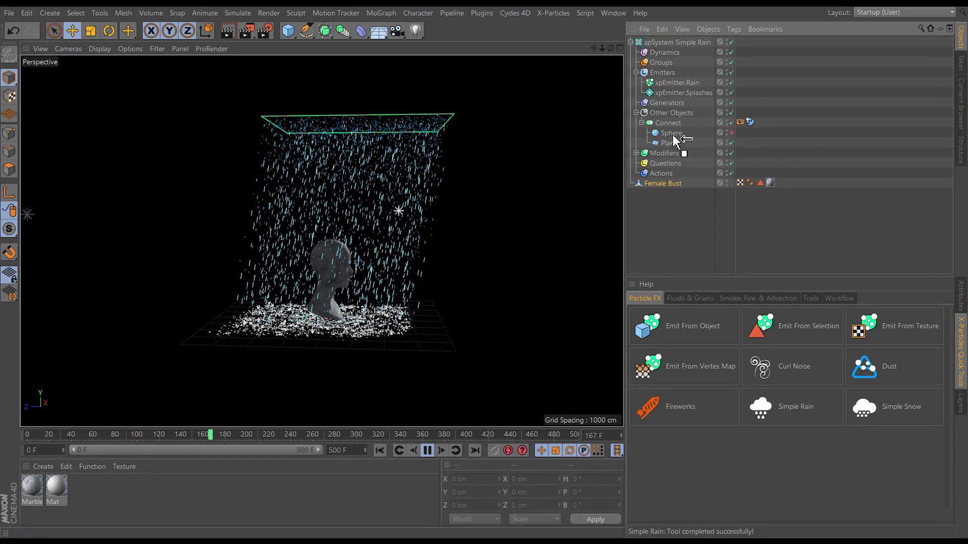
{"action": "left_click_drag", "start_coordinate": [668, 129], "coordinate": [668, 130]}
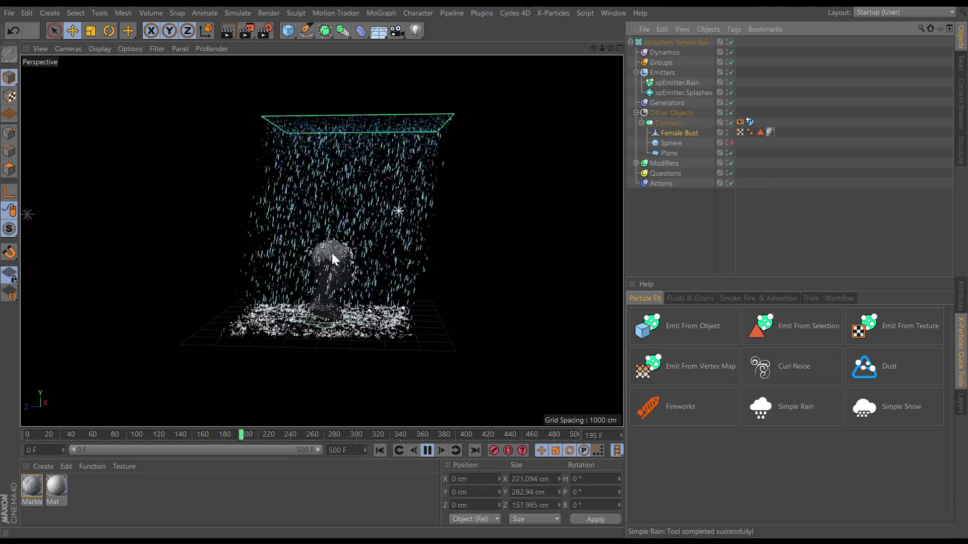
{"action": "scroll", "coordinate": [362, 255], "scroll_direction": "up", "scroll_amount": 5}
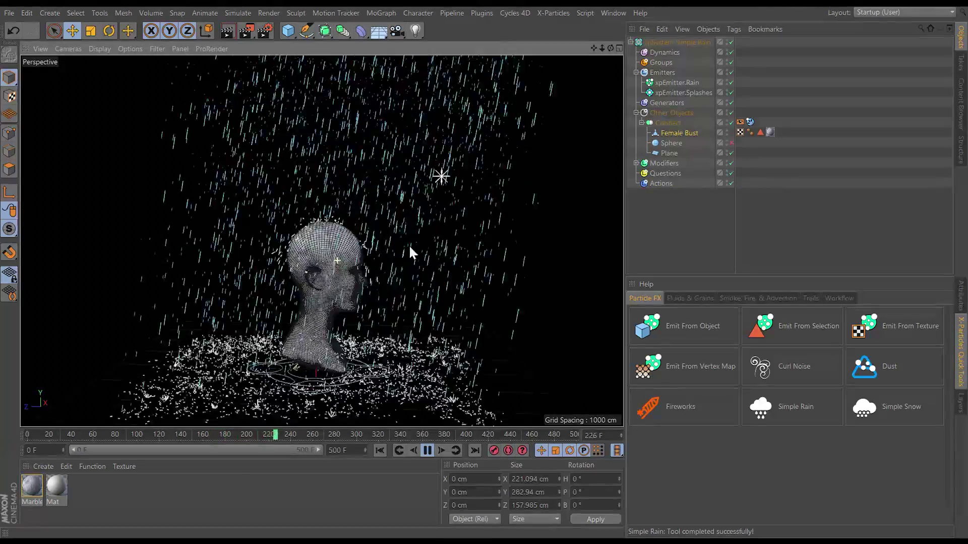
{"action": "left_click_drag", "start_coordinate": [409, 244], "coordinate": [360, 261], "text": "alt"}
{"action": "scroll", "coordinate": [300, 274], "scroll_direction": "down", "scroll_amount": 5}
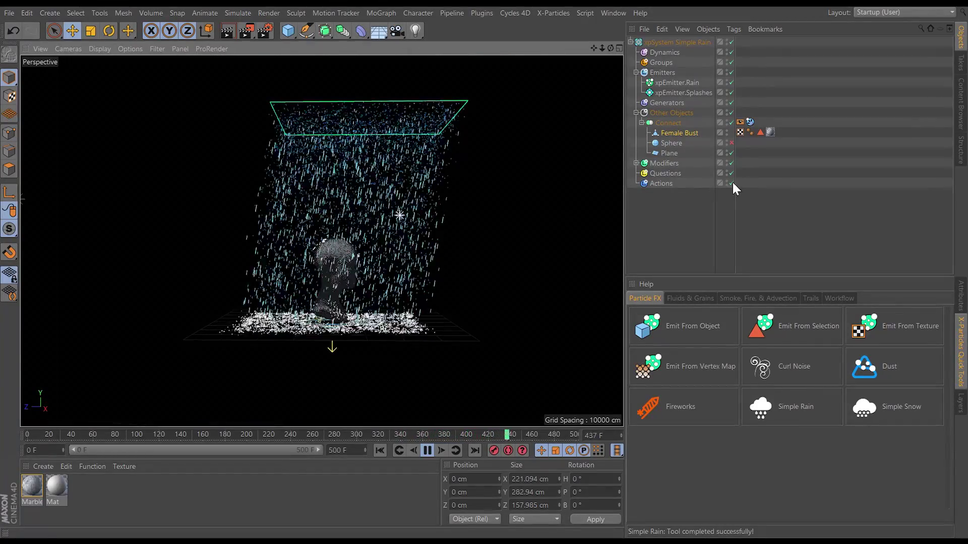
- Set the xpEmitter.Rain emission birthrate to 500
{"action": "left_click", "coordinate": [673, 81]}
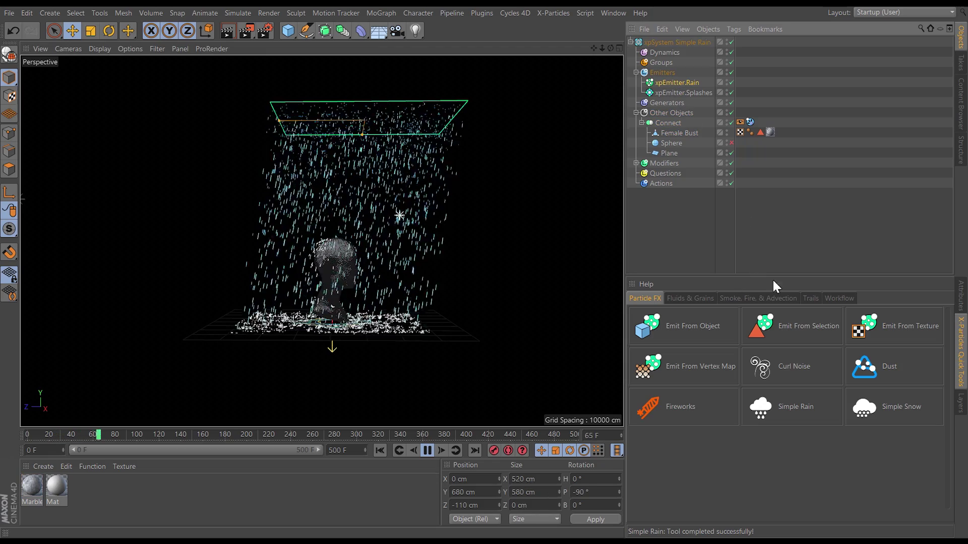
{"action": "left_click", "coordinate": [960, 301]}
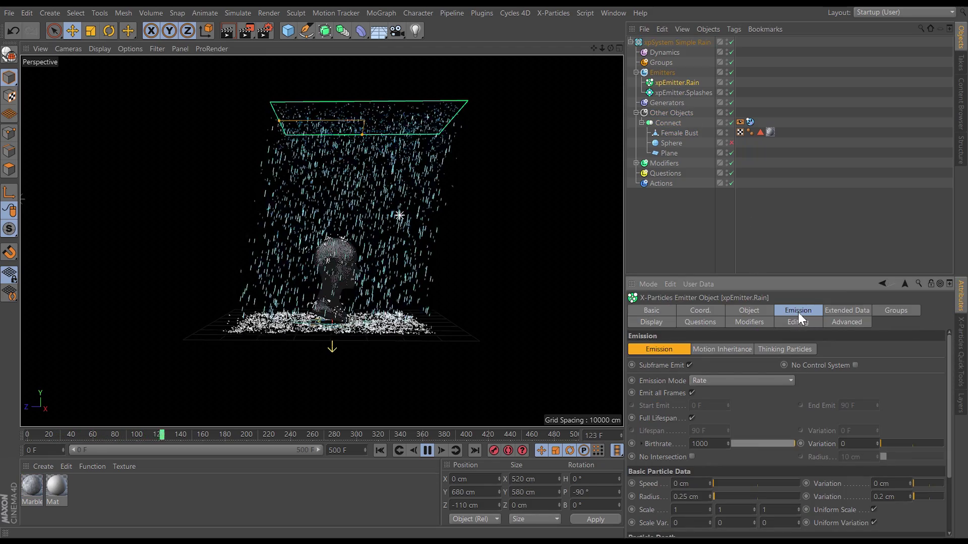
{"action": "left_click_drag", "start_coordinate": [710, 439], "coordinate": [675, 443]}
{"action": "type", "text": "5"}
{"action": "key", "text": "Return"}
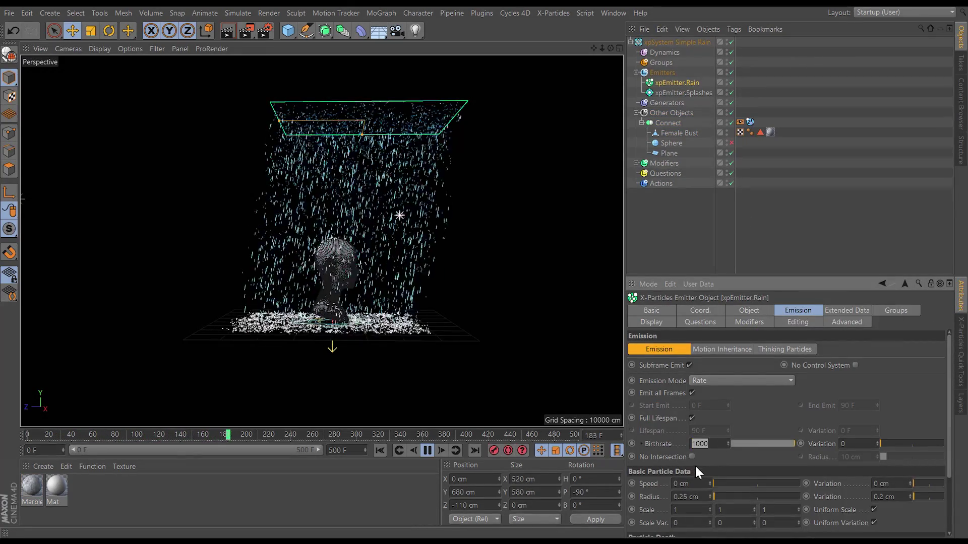
{"action": "type", "text": "00"}
{"action": "key", "text": "Return"}
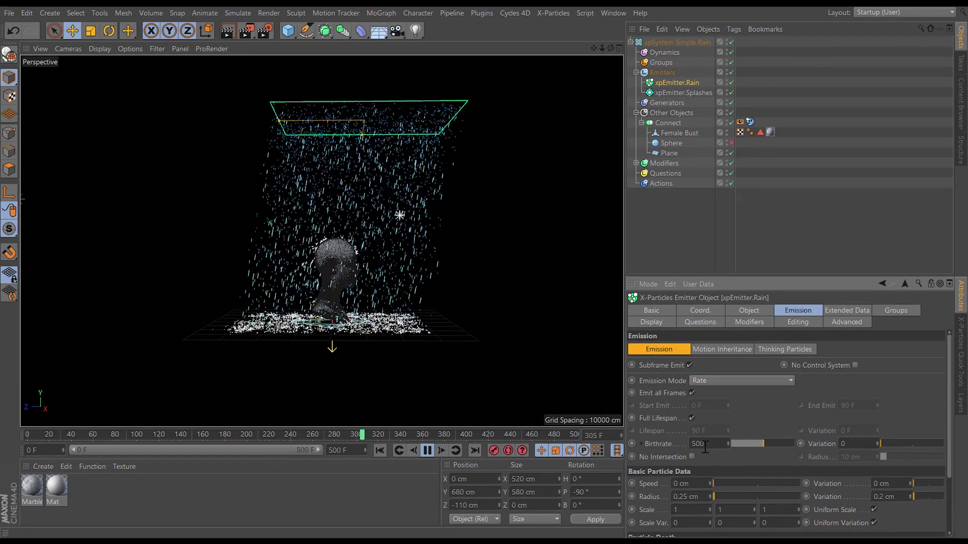
- Set the xpEmitter.Rain birthrate to 5000 and replay the rain from the first frame
{"action": "type", "text": "0"}
{"action": "key", "text": "Return"}
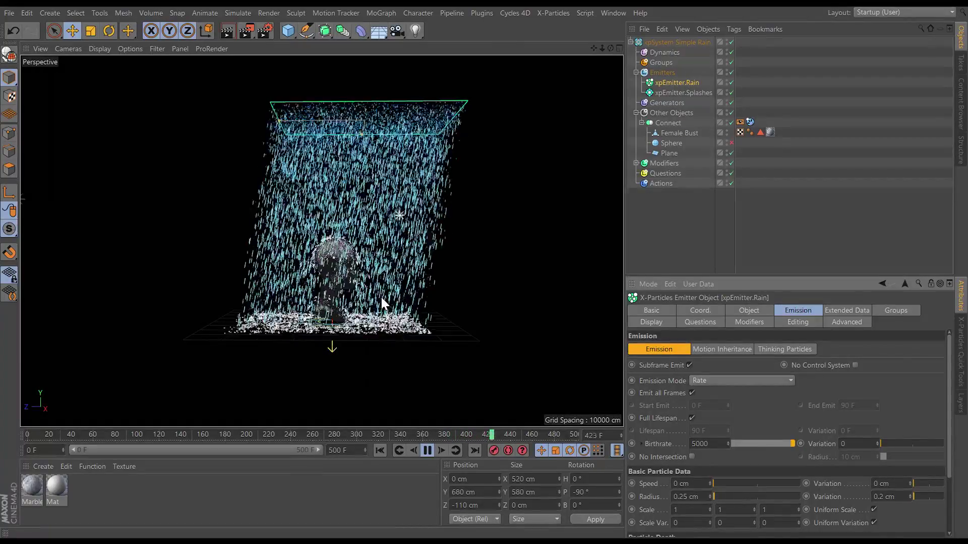
{"action": "left_click", "coordinate": [380, 450]}
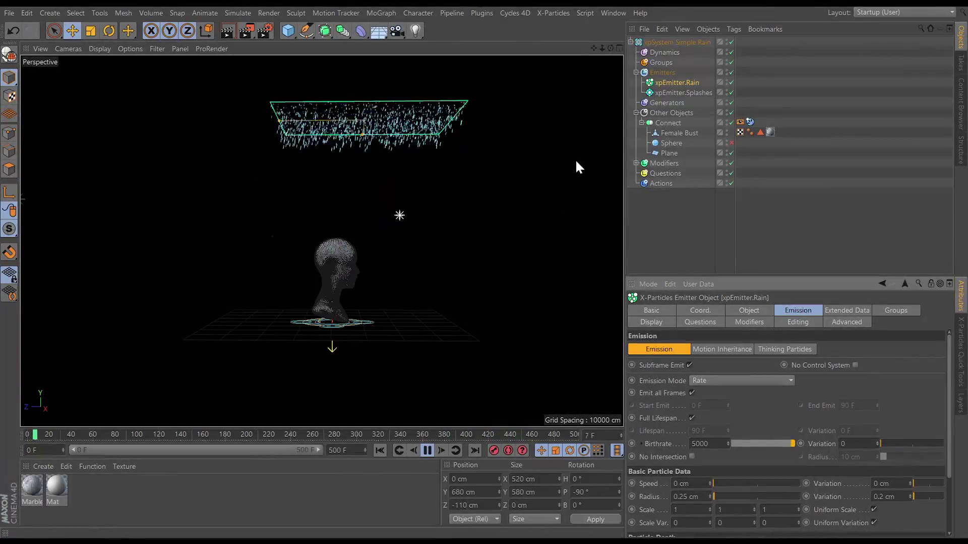
- Increase the wind strength of the rain system's xpWind modifier to 500 cm and replay the simulation
{"action": "left_click", "coordinate": [637, 163]}
{"action": "left_click", "coordinate": [667, 183]}
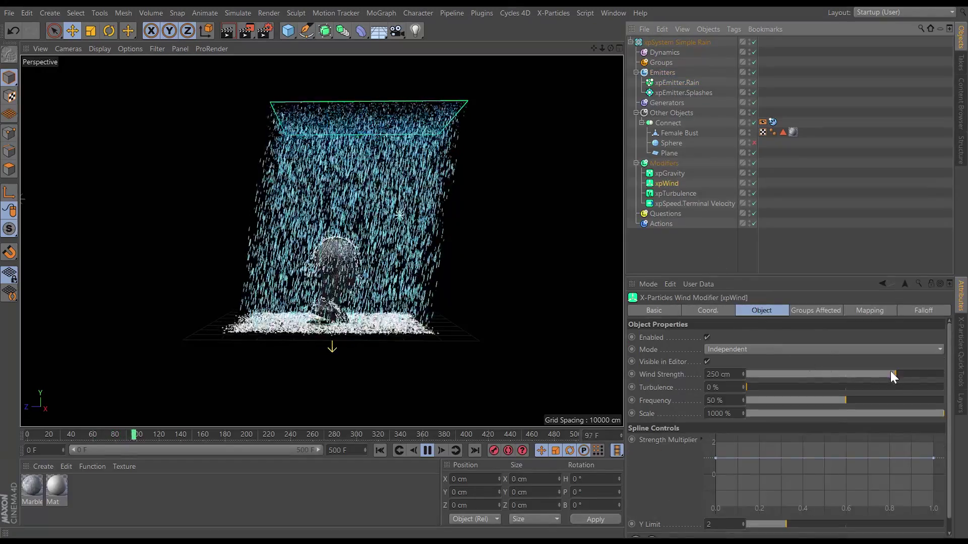
{"action": "left_click_drag", "start_coordinate": [891, 374], "coordinate": [944, 374]}
{"action": "left_click", "coordinate": [380, 451]}
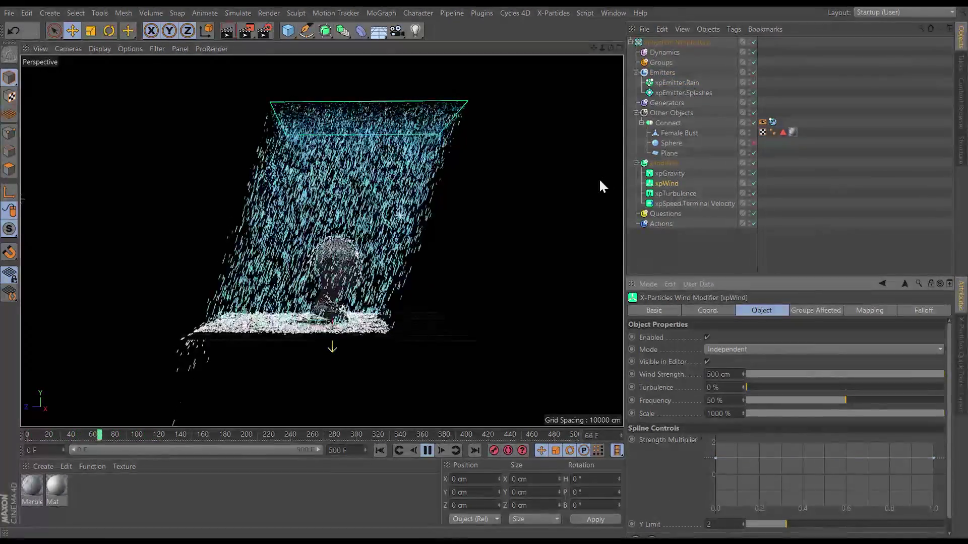
- Set the xpEmitter.Rain birthrate to 100 and replay the rain from the first frame
{"action": "left_click", "coordinate": [677, 82]}
{"action": "left_click", "coordinate": [708, 443]}
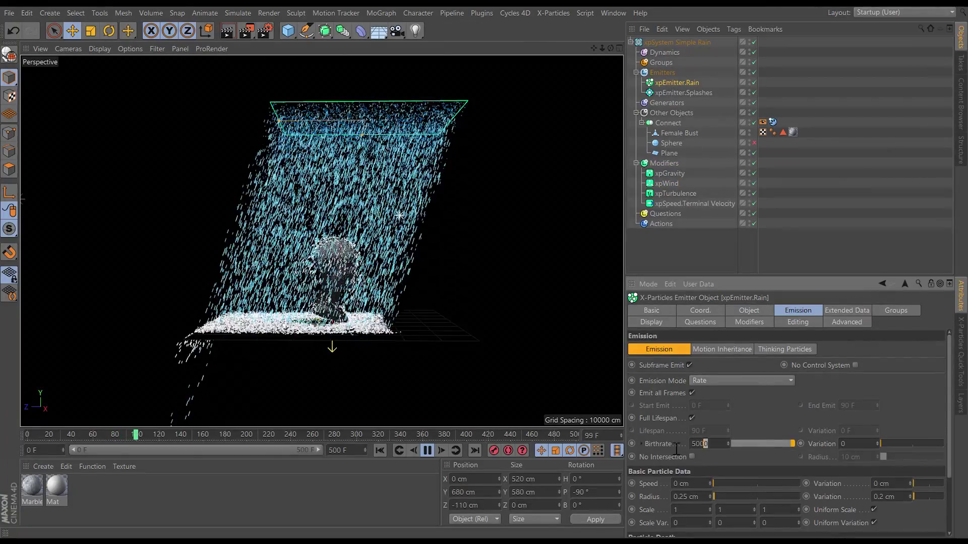
{"action": "type", "text": "100"}
{"action": "key", "text": "Return"}
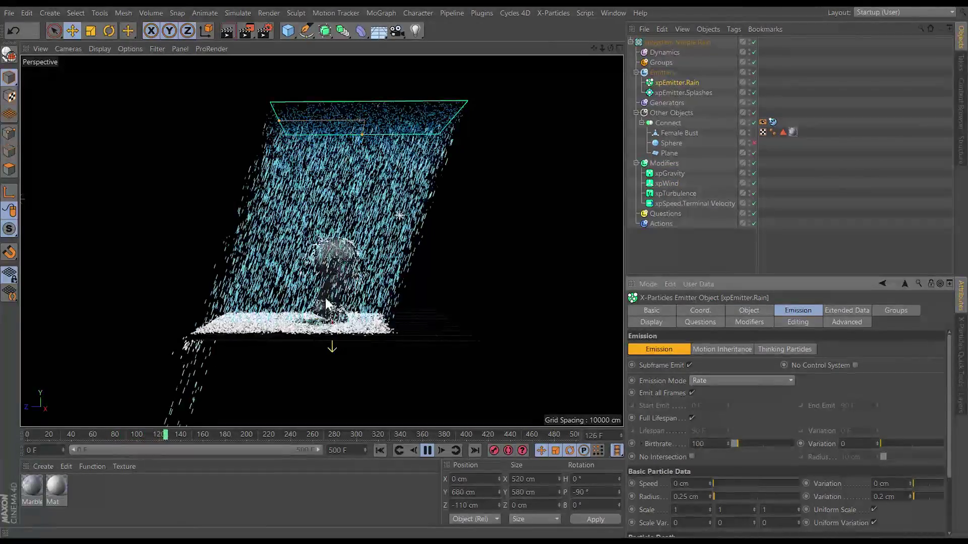
{"action": "left_click", "coordinate": [380, 450]}
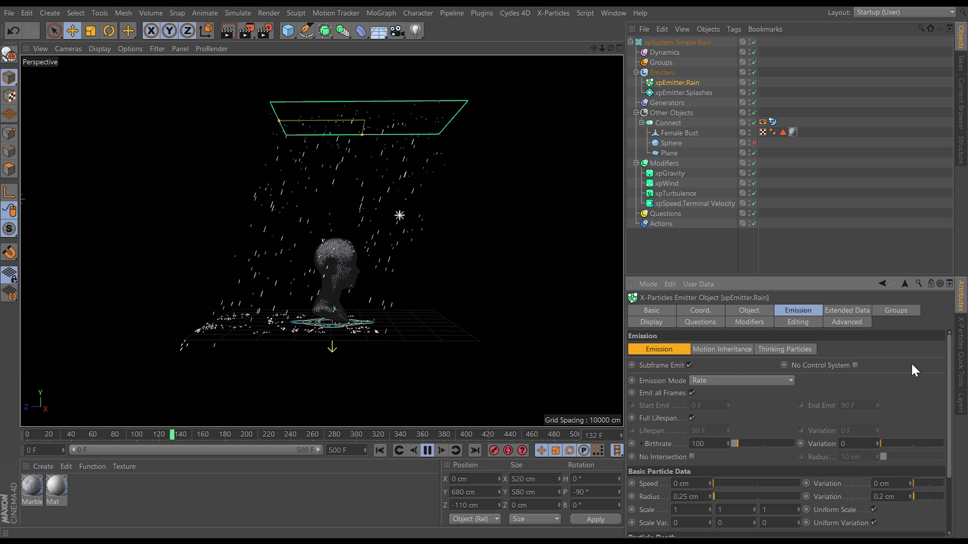
- Apply the Condensation quick tool from Fluids & Grains to the Oil Tank object
{"action": "left_click", "coordinate": [959, 351]}
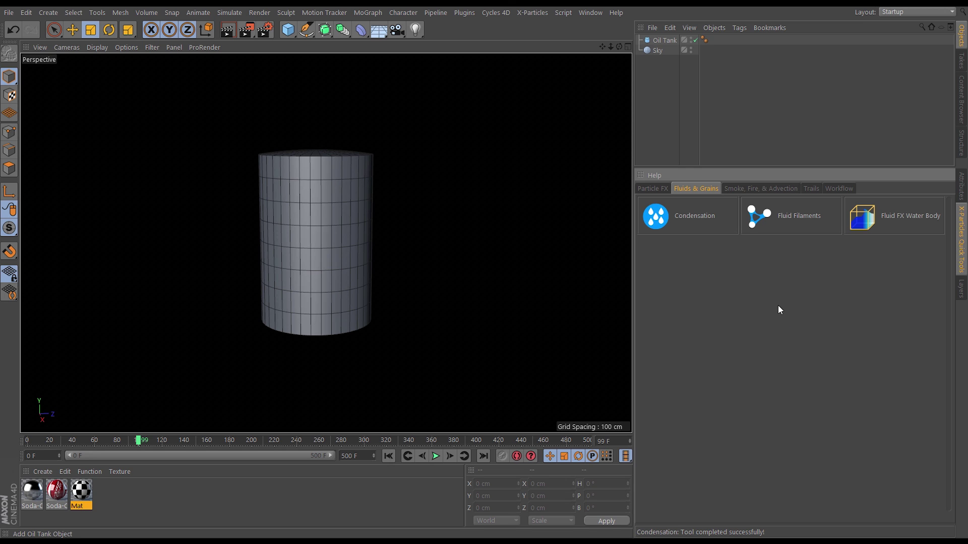
{"action": "left_click", "coordinate": [665, 41]}
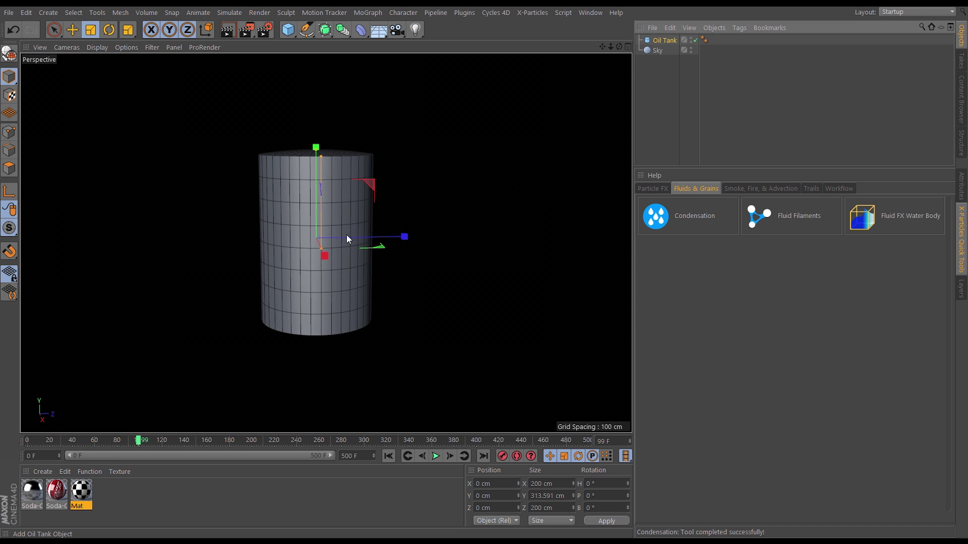
{"action": "mouse_move", "coordinate": [347, 238]}
{"action": "left_mouse_down", "text": "alt"}
{"action": "mouse_move", "coordinate": [443, 211]}
{"action": "mouse_move", "coordinate": [367, 203]}
{"action": "mouse_move", "coordinate": [340, 221]}
{"action": "left_mouse_up", "text": "alt"}
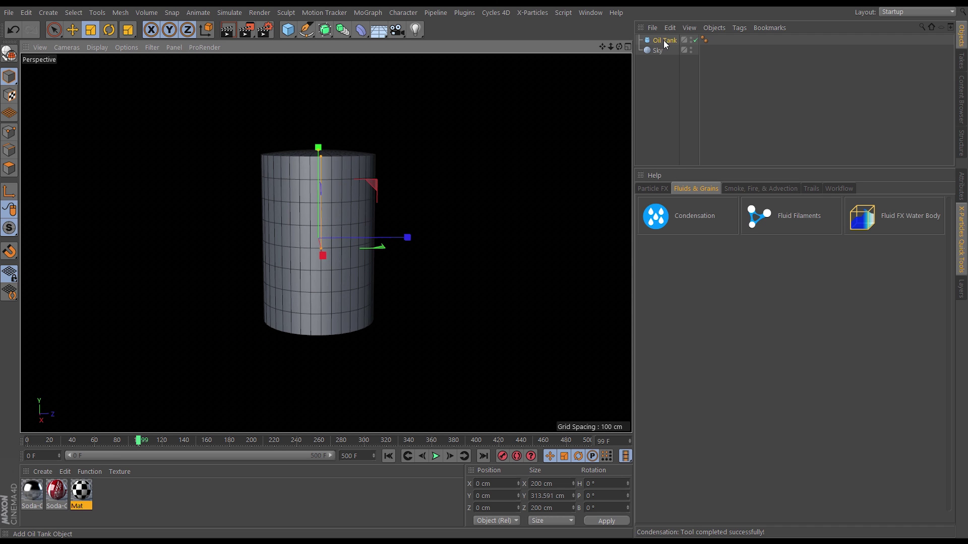
{"action": "left_click", "coordinate": [656, 220]}
{"action": "scroll", "coordinate": [407, 246], "scroll_direction": "down", "scroll_amount": 5}
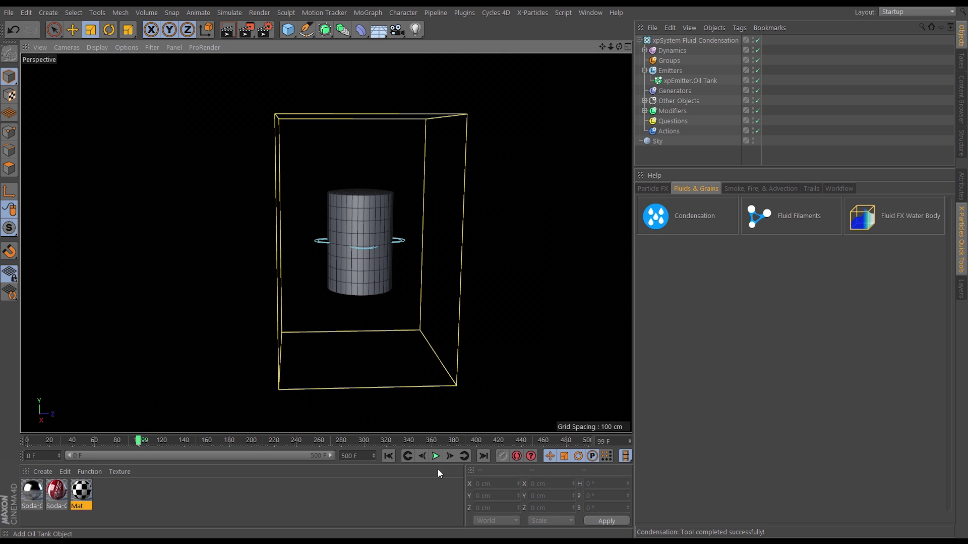
- Play the condensation simulation from the first frame and expand the system's Dynamics folder to view the objects inside it
{"action": "left_click", "coordinate": [389, 455]}
{"action": "left_click", "coordinate": [435, 456]}
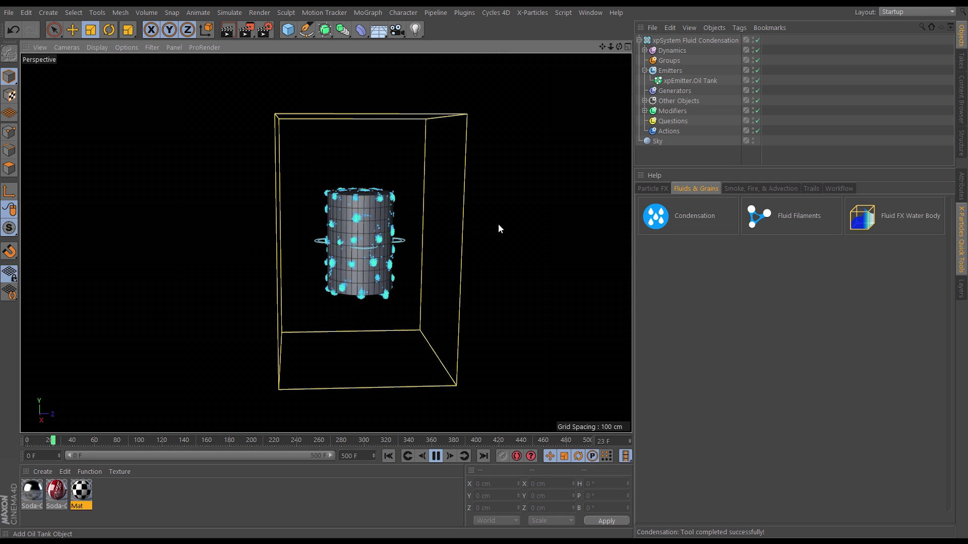
{"action": "left_click", "coordinate": [645, 51]}
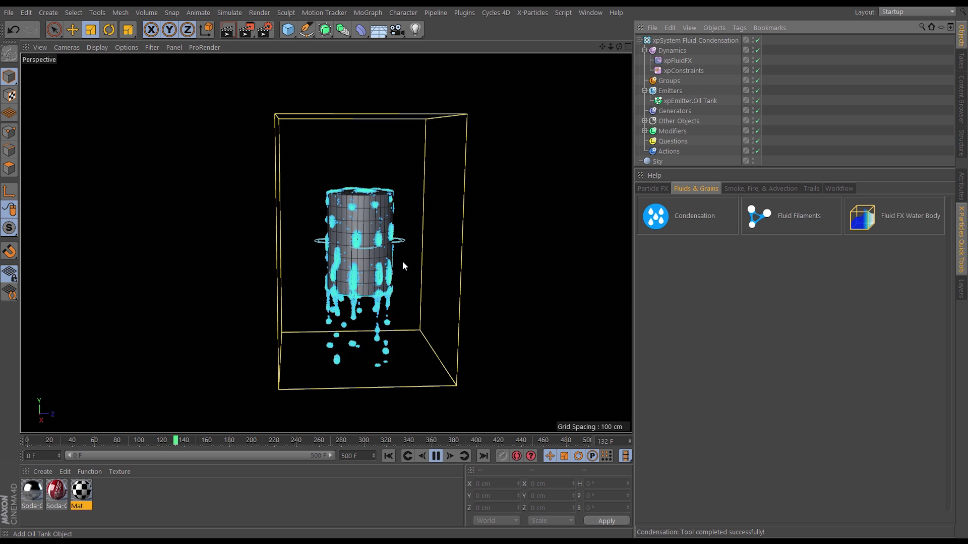
{"action": "mouse_move", "coordinate": [409, 270]}
{"action": "left_mouse_down", "text": "alt"}
{"action": "mouse_move", "coordinate": [458, 247]}
{"action": "mouse_move", "coordinate": [453, 231]}
{"action": "mouse_move", "coordinate": [380, 245]}
{"action": "mouse_move", "coordinate": [418, 267]}
{"action": "left_mouse_up", "text": "alt"}
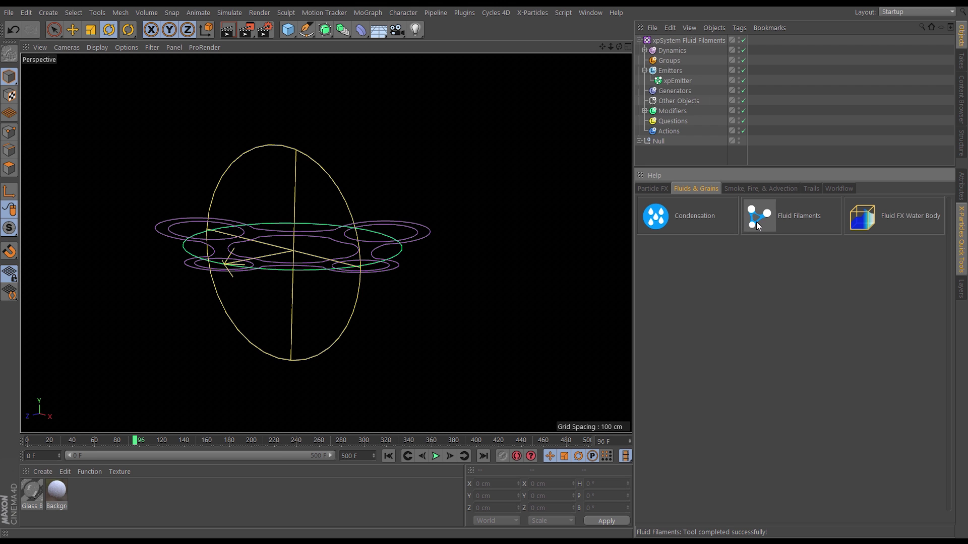
- Play the Fluid Filaments simulation from the first frame and stop it at frame 104
{"action": "left_click", "coordinate": [437, 456]}
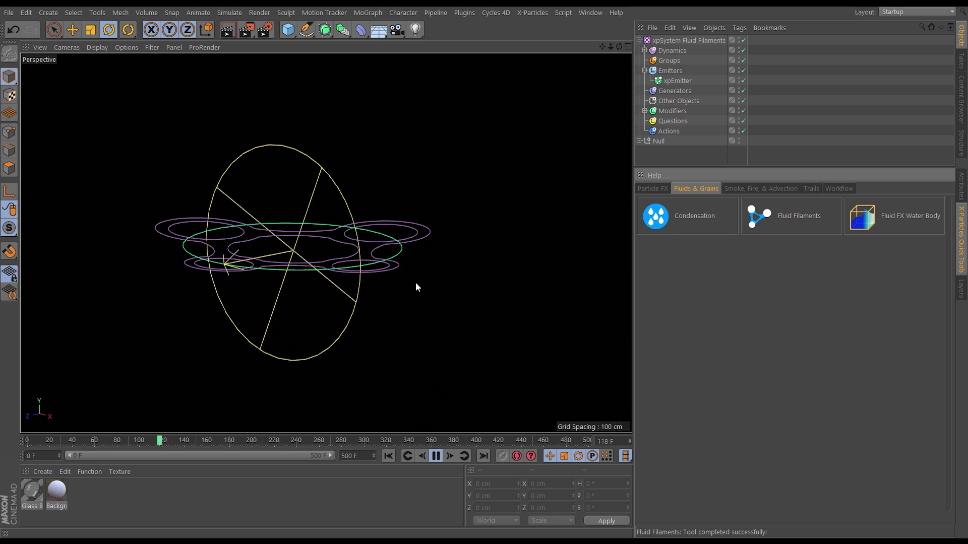
{"action": "left_click", "coordinate": [389, 456]}
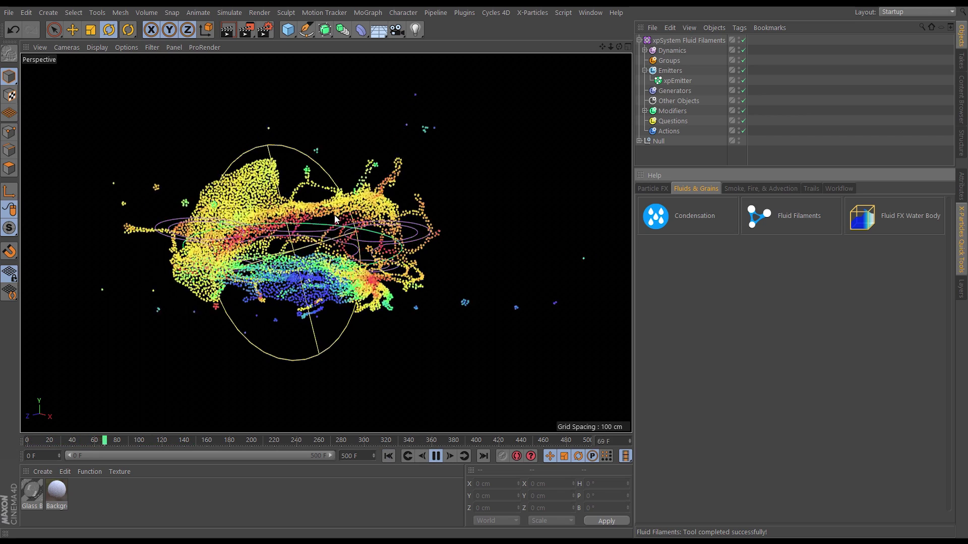
{"action": "left_click", "coordinate": [437, 456]}
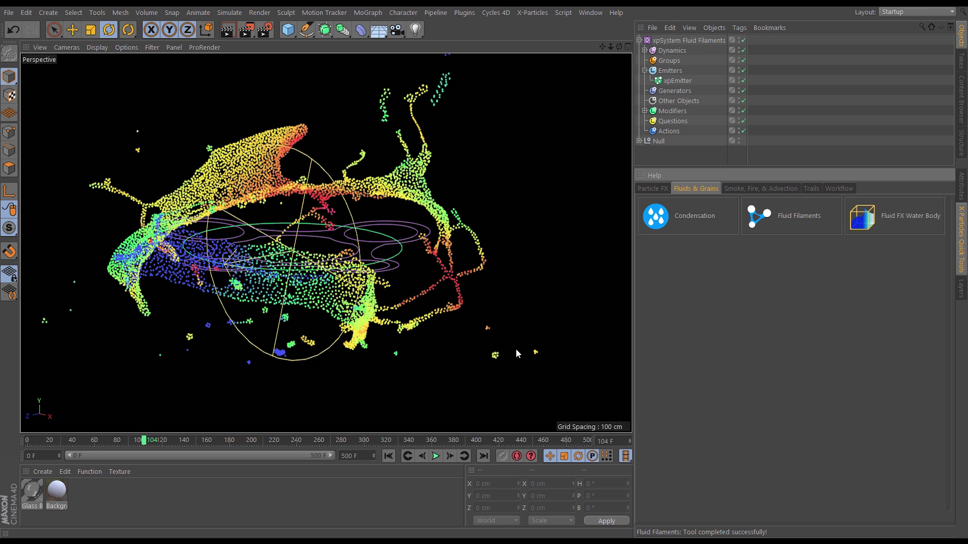
- Add an xpOVDBMesher to the Generators folder of the Fluid Filaments system
{"action": "left_click", "coordinate": [675, 91]}
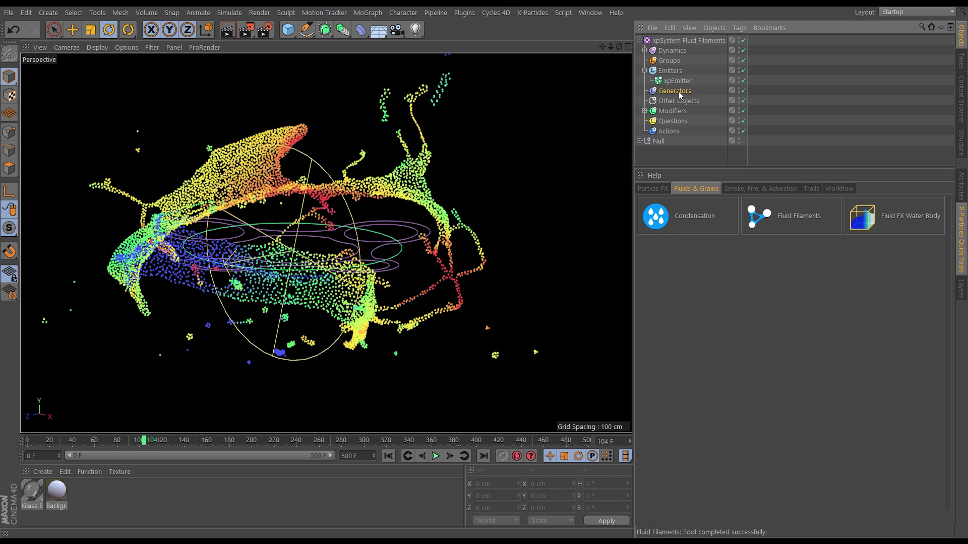
{"action": "left_click", "coordinate": [960, 191]}
{"action": "left_click", "coordinate": [946, 249]}
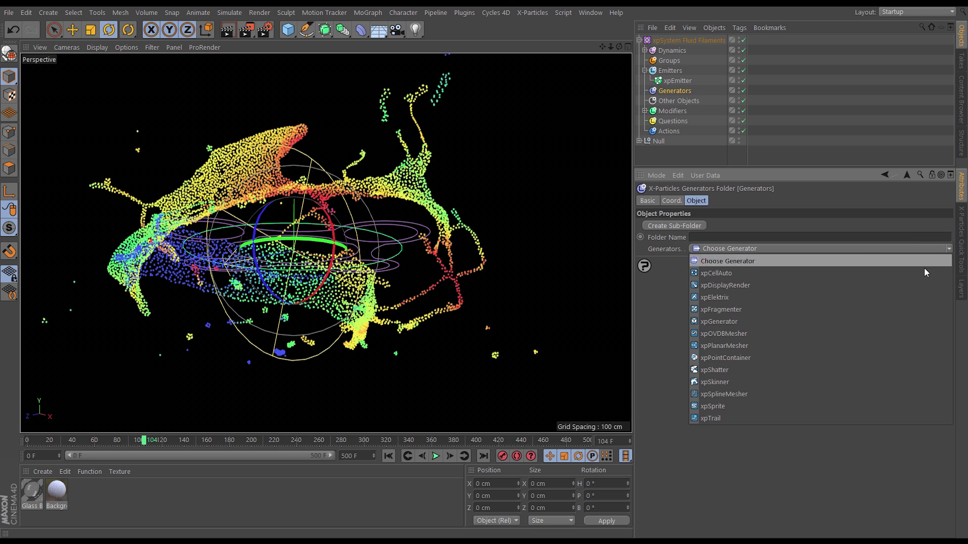
{"action": "left_click", "coordinate": [794, 331]}
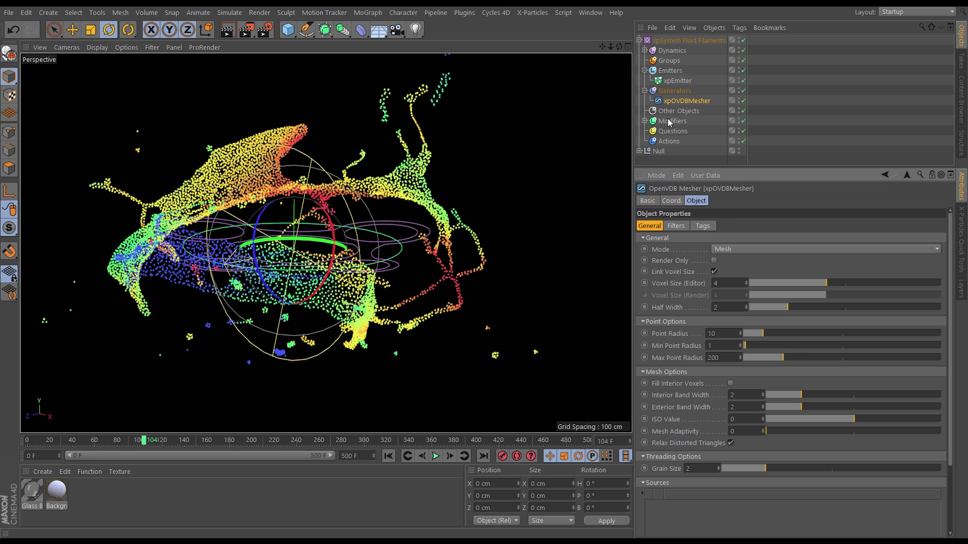
- Use xpEmitter as the mesher's source and set the point radius to 2
{"action": "left_click_drag", "start_coordinate": [676, 84], "coordinate": [702, 525]}
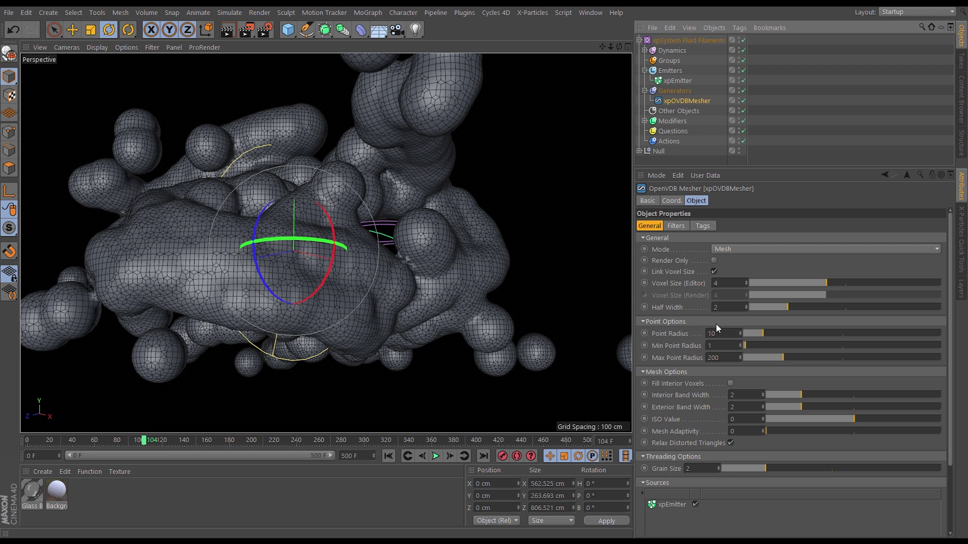
{"action": "left_click", "coordinate": [750, 334]}
{"action": "left_click_drag", "start_coordinate": [751, 335], "coordinate": [746, 335]}
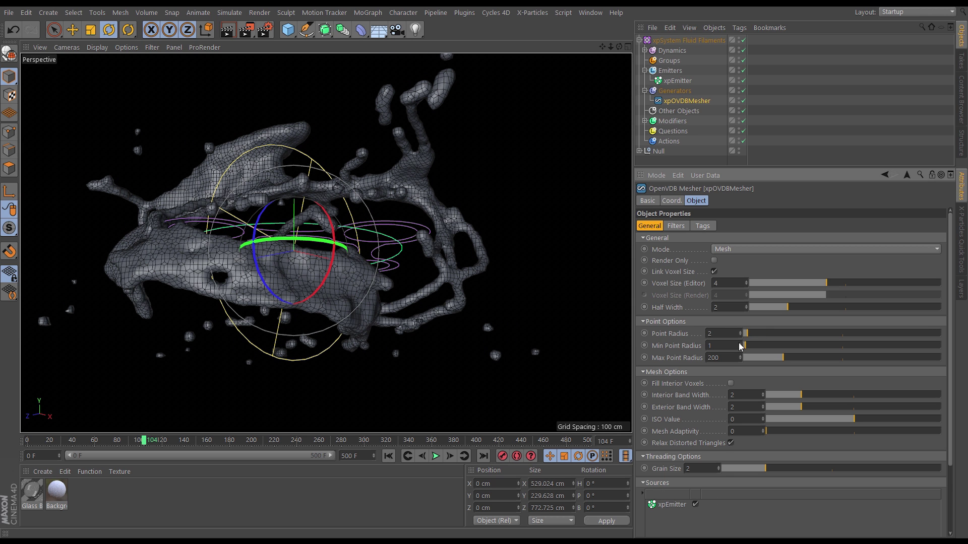
- Enable the mesher's filters with the Median filter and set its strength to 35.5
{"action": "left_click", "coordinate": [676, 226]}
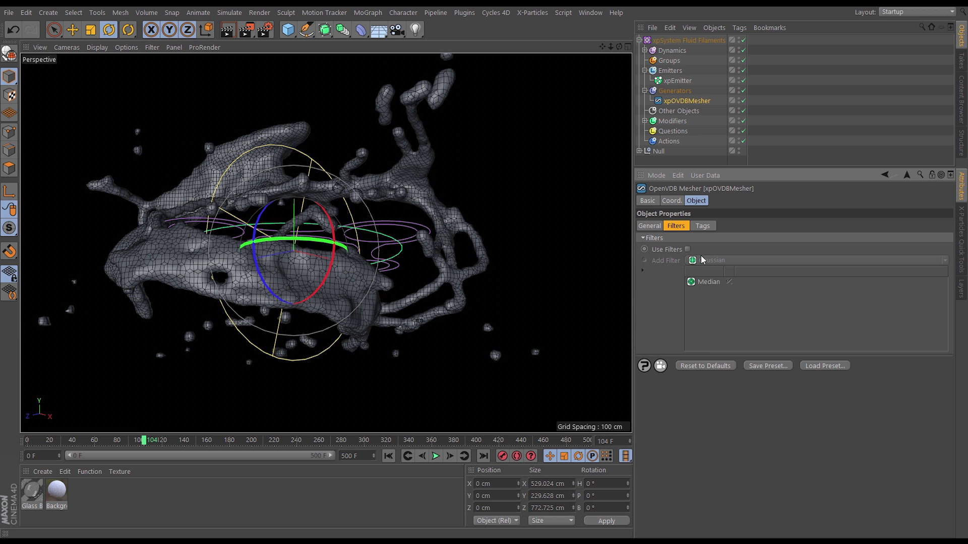
{"action": "left_click", "coordinate": [687, 249]}
{"action": "left_click", "coordinate": [714, 281]}
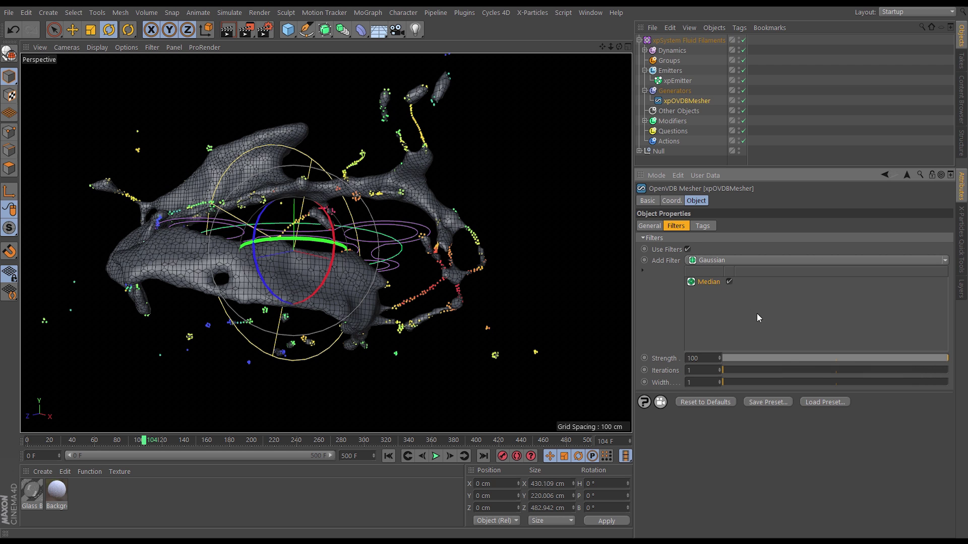
{"action": "left_click_drag", "start_coordinate": [845, 359], "coordinate": [803, 359]}
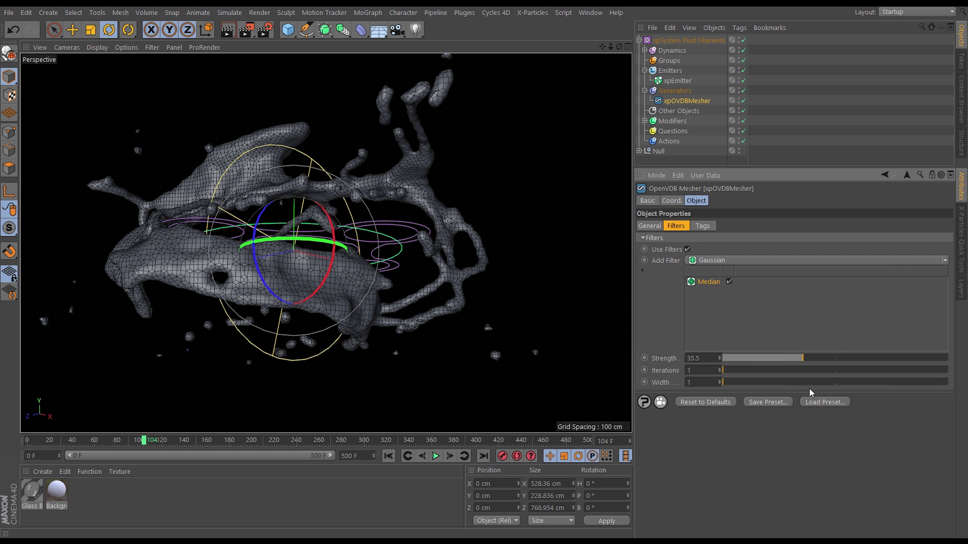
- Collapse the Fluid Filaments system and open the Cycles 4D Real-Time Preview
{"action": "left_click", "coordinate": [640, 40]}
{"action": "left_click", "coordinate": [686, 147]}
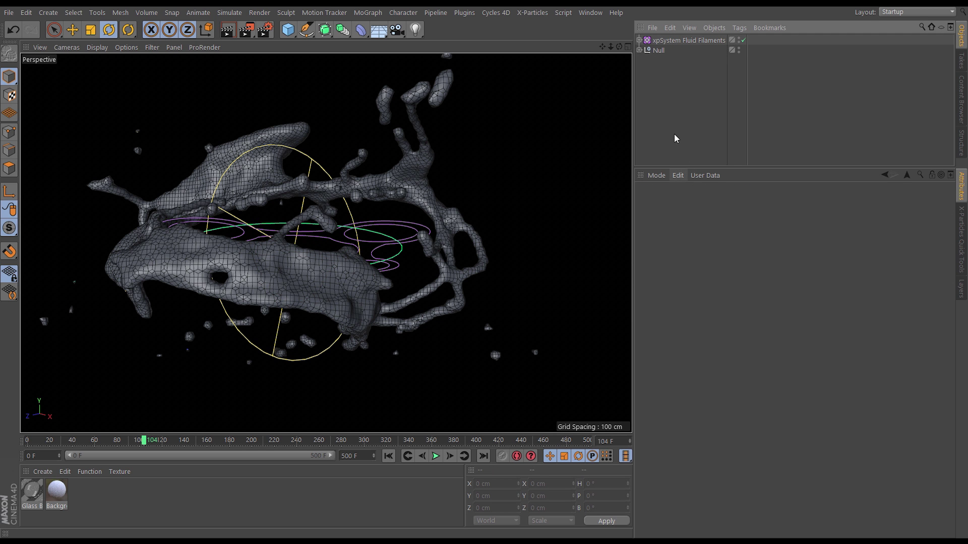
{"action": "left_click", "coordinate": [496, 12]}
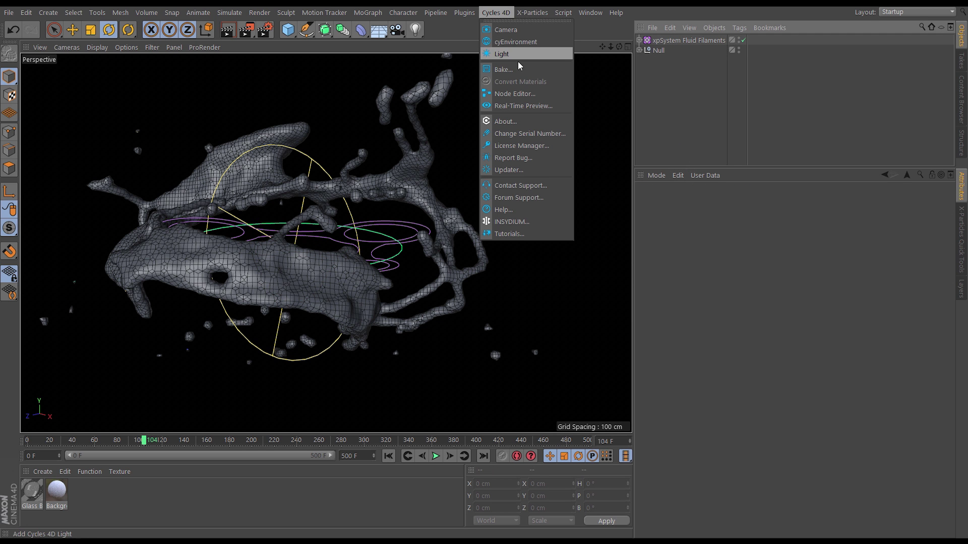
{"action": "left_click", "coordinate": [510, 105]}
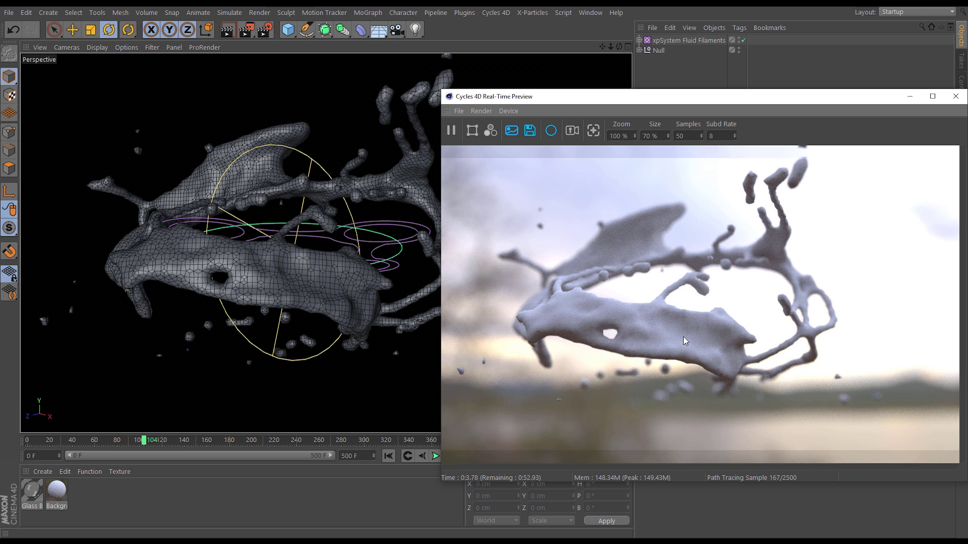
- Apply the glass material to the fluid mesh and play the simulation to view it in the real-time preview
{"action": "left_click_drag", "start_coordinate": [29, 491], "coordinate": [233, 316]}
{"action": "left_click_drag", "start_coordinate": [261, 278], "coordinate": [263, 279]}
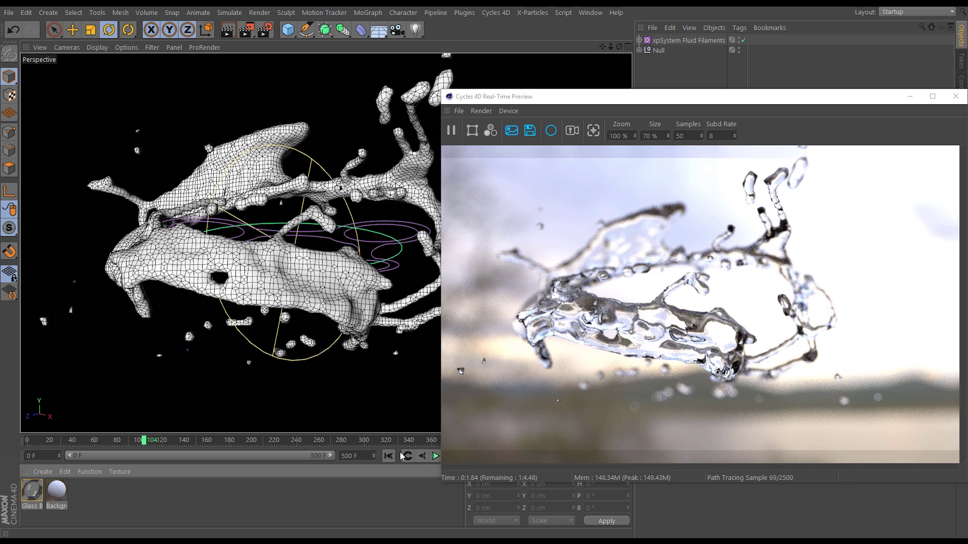
{"action": "left_click", "coordinate": [436, 456]}
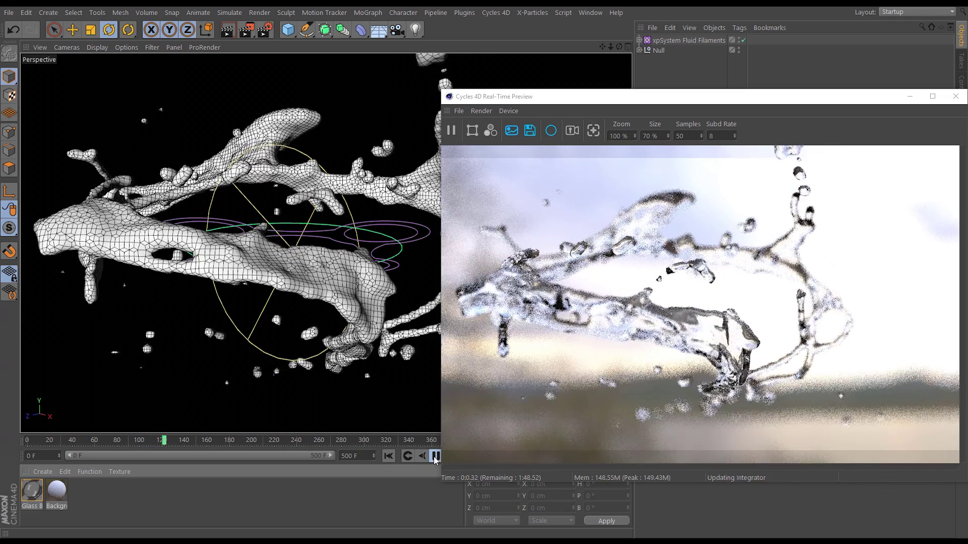
{"action": "left_click", "coordinate": [435, 456]}
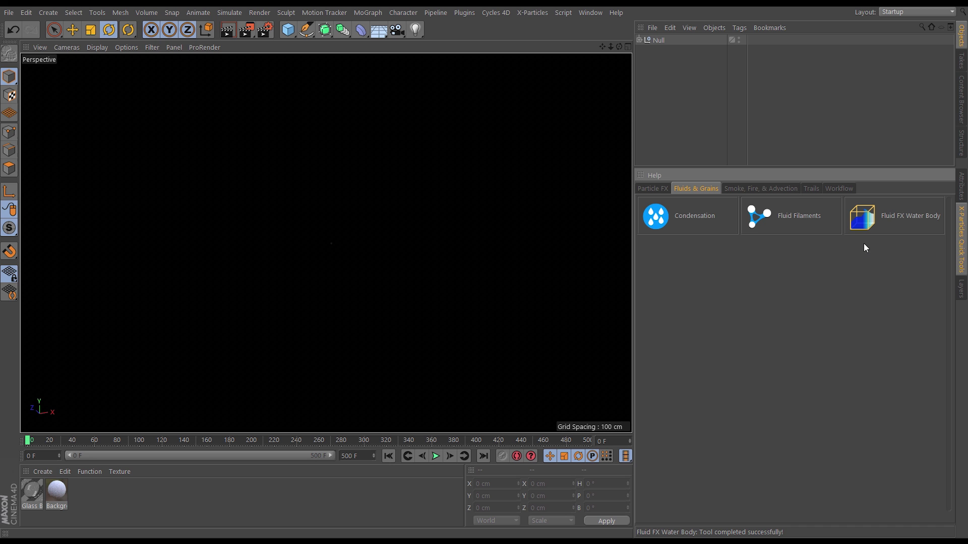
- Create a water body with the Fluid FX Water Body quick tool and play its simulation
{"action": "left_click", "coordinate": [862, 217]}
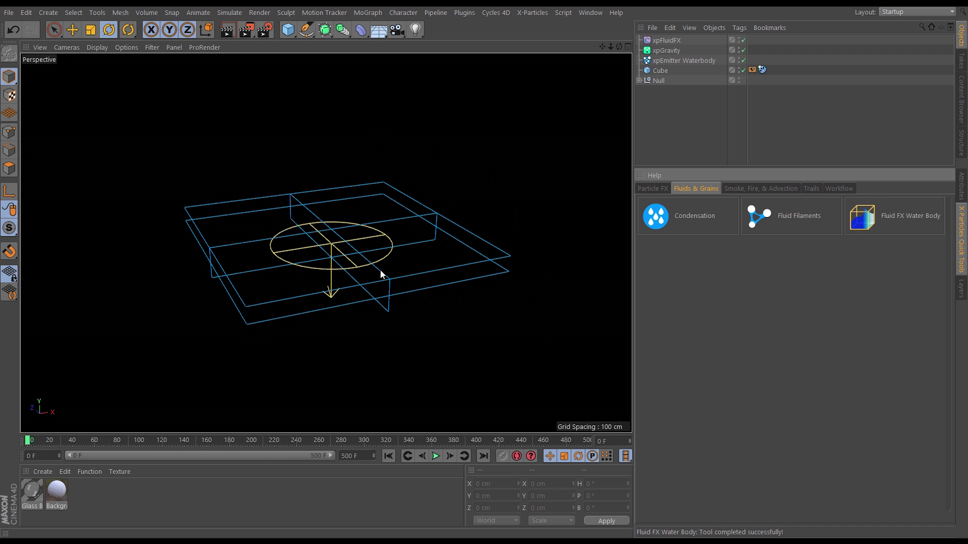
{"action": "left_click", "coordinate": [436, 456]}
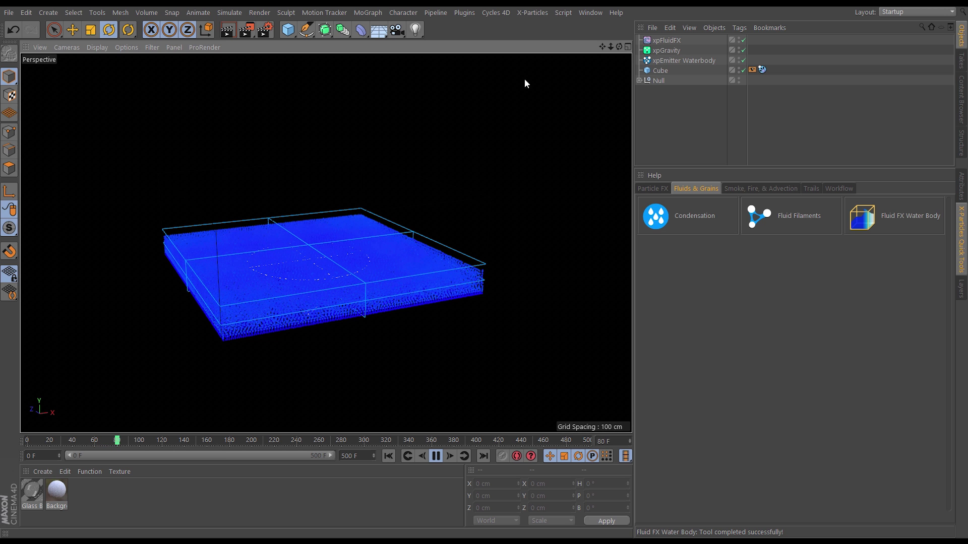
- Add an xpTurbulence motion modifier to the water body scene
{"action": "left_click", "coordinate": [532, 12]}
{"action": "mouse_move", "coordinate": [551, 139]}
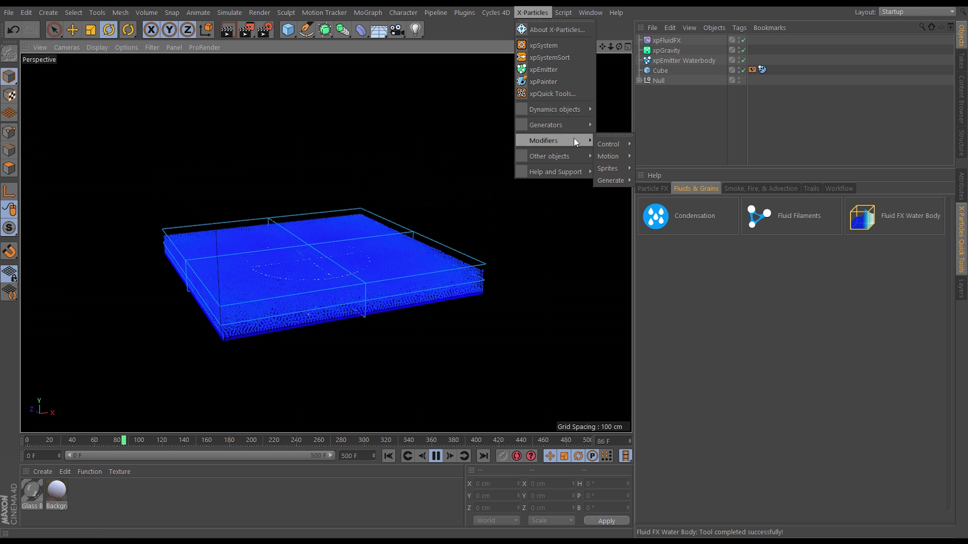
{"action": "mouse_move", "coordinate": [610, 157]}
{"action": "left_click", "coordinate": [666, 402]}
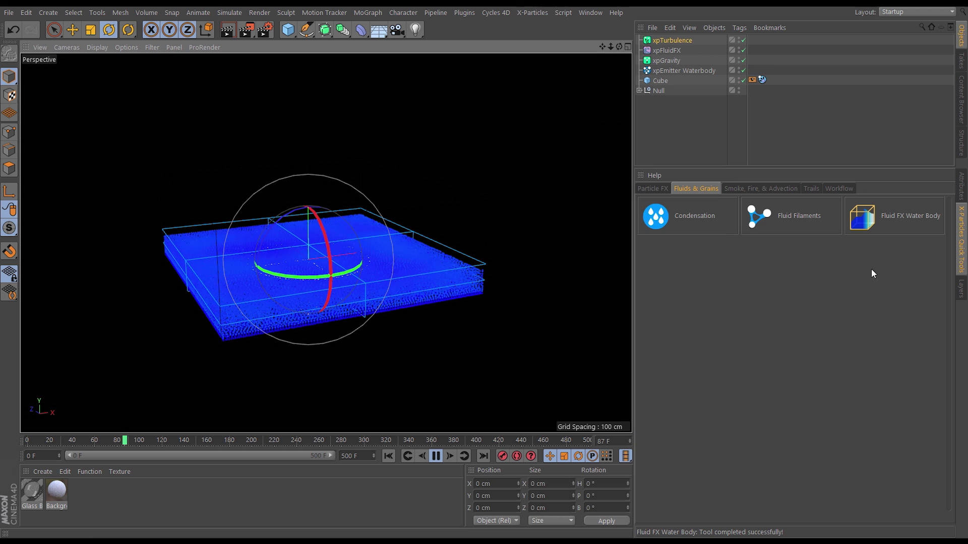
- Set the xpTurbulence modifier's strength to 30 and view the water body's motion
{"action": "left_click", "coordinate": [961, 187]}
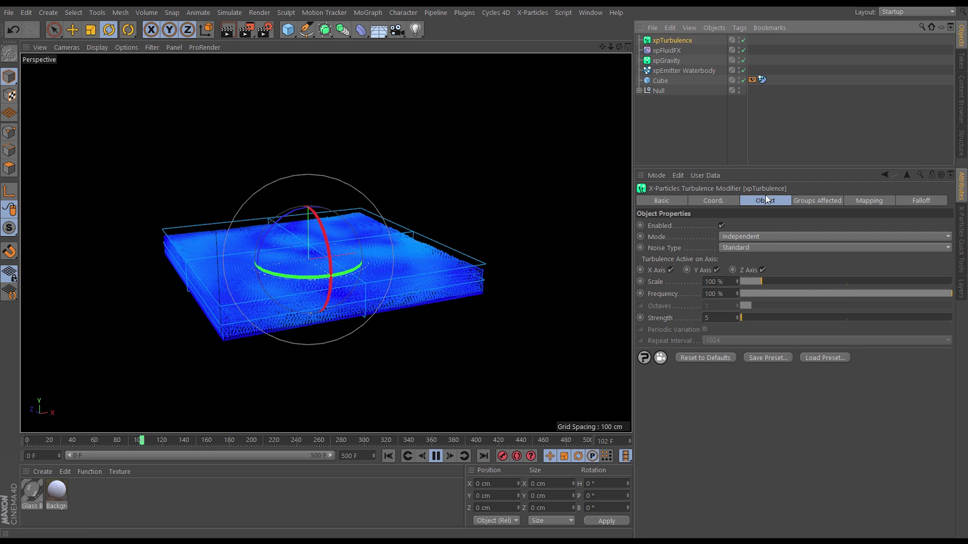
{"action": "left_click_drag", "start_coordinate": [743, 317], "coordinate": [747, 320]}
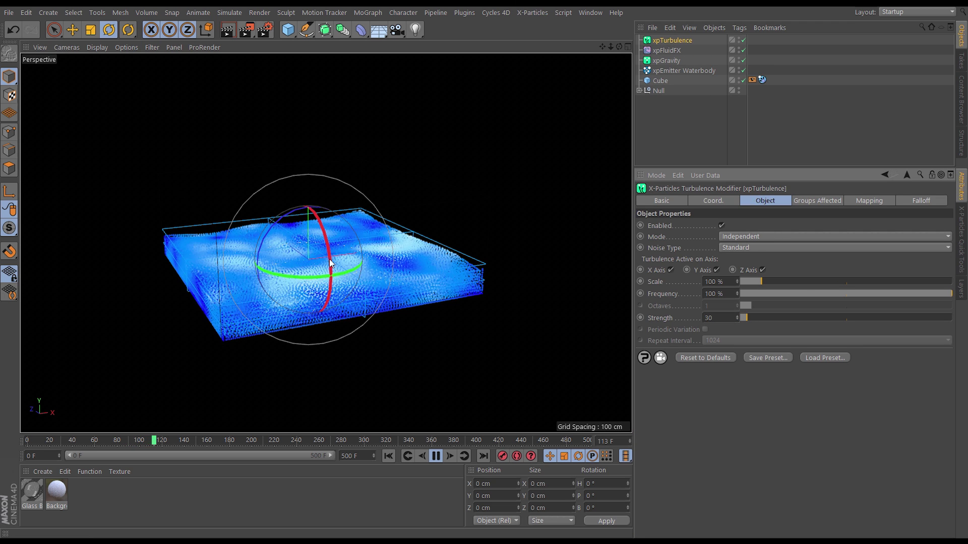
{"action": "left_click_drag", "start_coordinate": [375, 280], "coordinate": [402, 285], "text": "alt"}
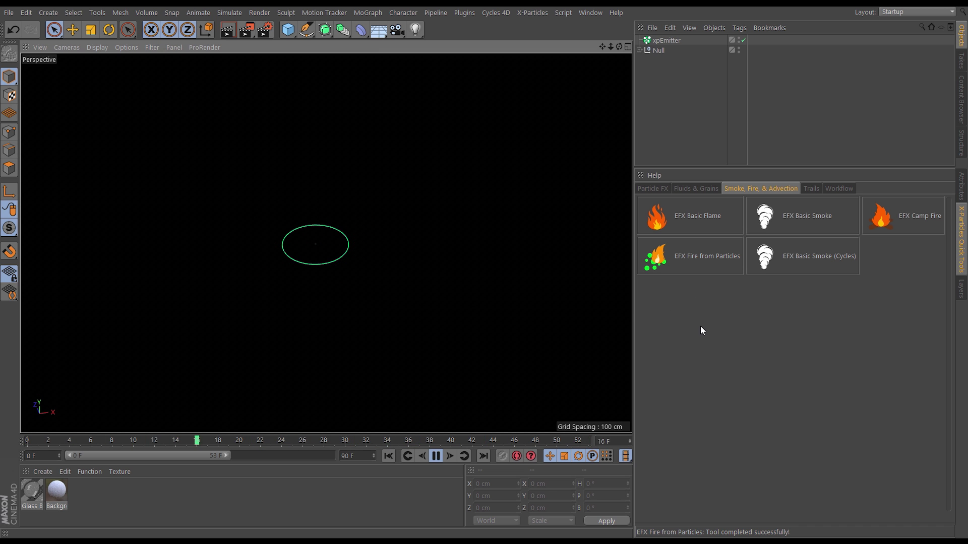
- Set the xpEmitter's particles on fire with the EFX Fire from Particles quick tool and view the simulation
{"action": "left_click", "coordinate": [668, 40]}
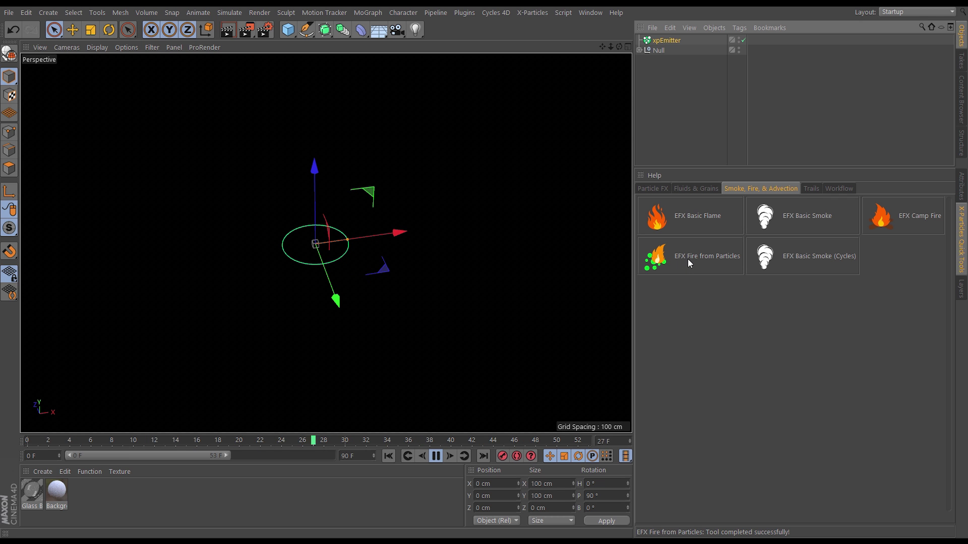
{"action": "left_click", "coordinate": [655, 256]}
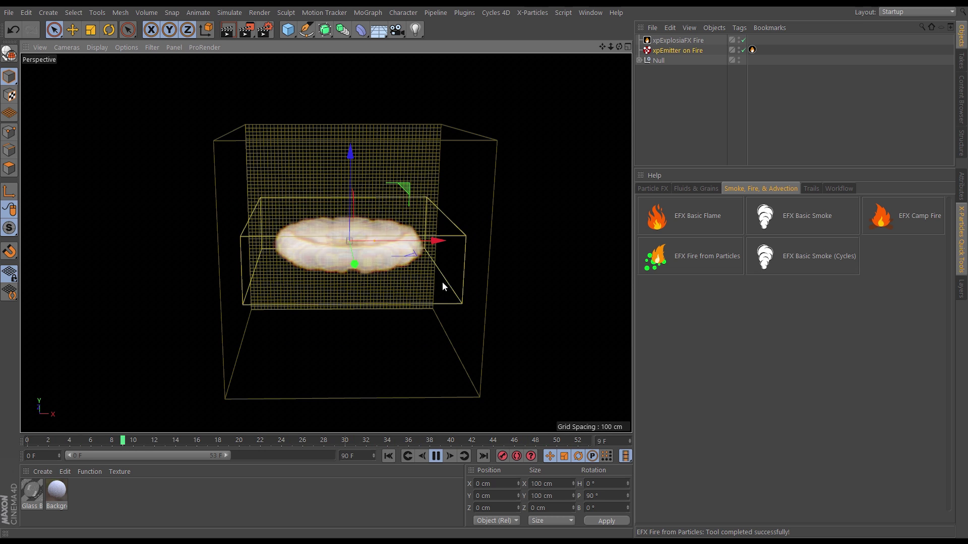
{"action": "left_click_drag", "start_coordinate": [393, 246], "coordinate": [429, 285], "text": "alt"}
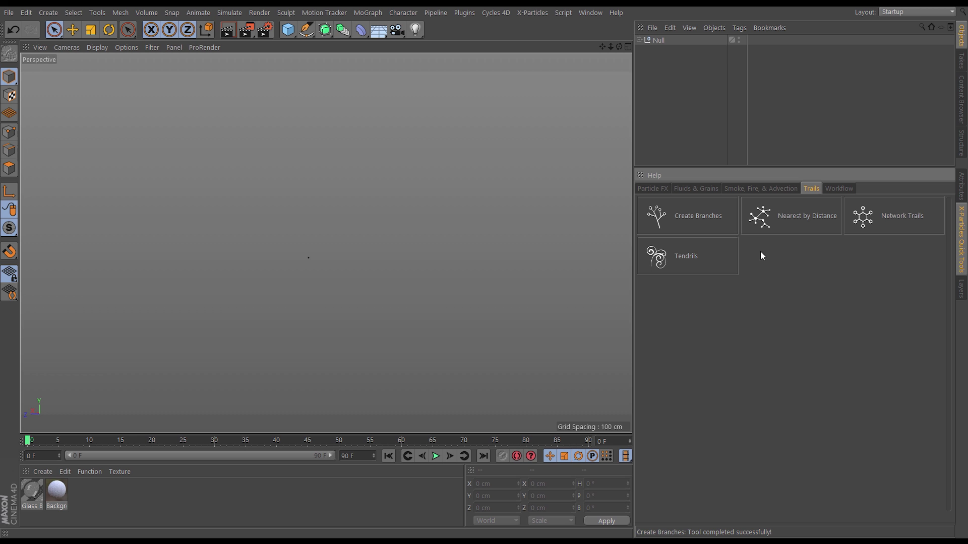
- Create a branch setup with the Create Branches quick tool and set its emitter's random seed to 903
{"action": "left_click", "coordinate": [655, 216]}
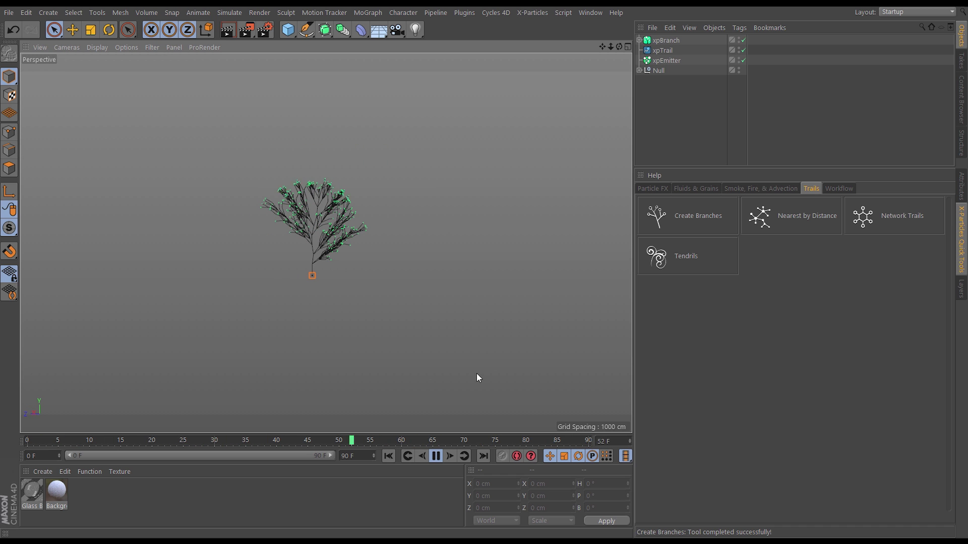
{"action": "left_click", "coordinate": [669, 60]}
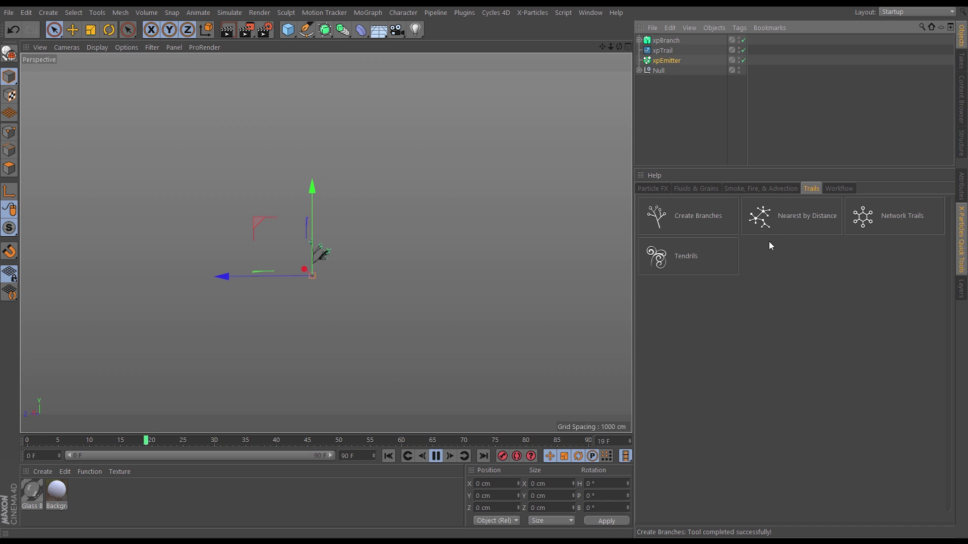
{"action": "left_click", "coordinate": [961, 185]}
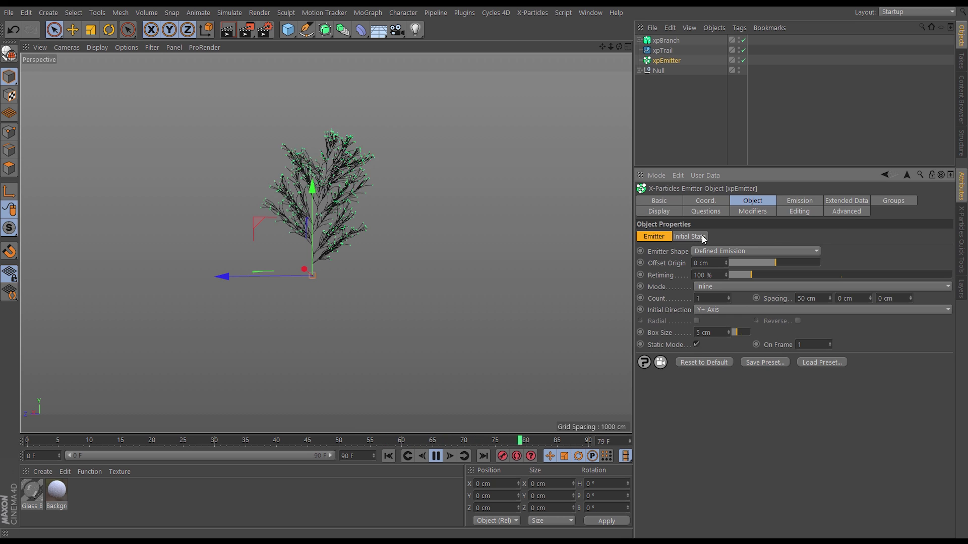
{"action": "left_click", "coordinate": [847, 212]}
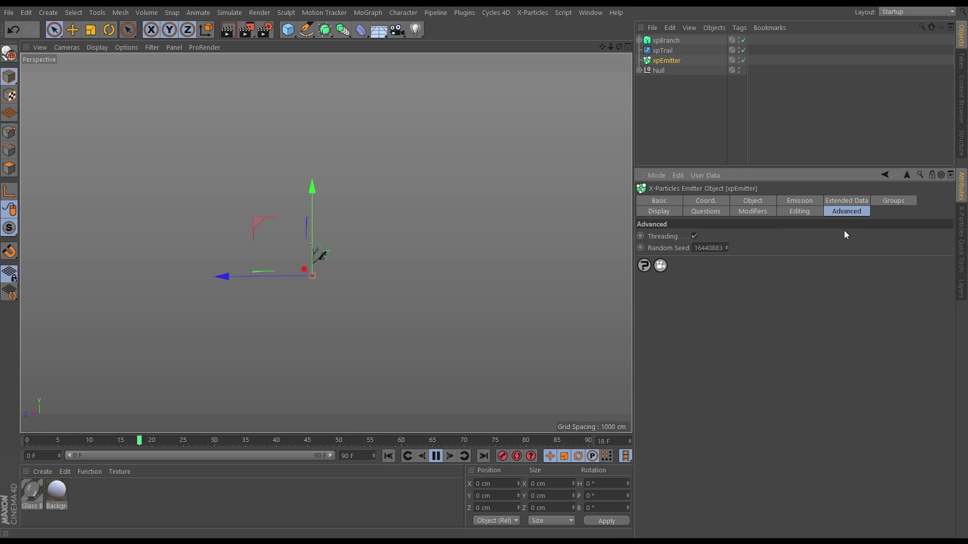
{"action": "left_click", "coordinate": [722, 248]}
{"action": "type", "text": "903"}
{"action": "left_click", "coordinate": [389, 456]}
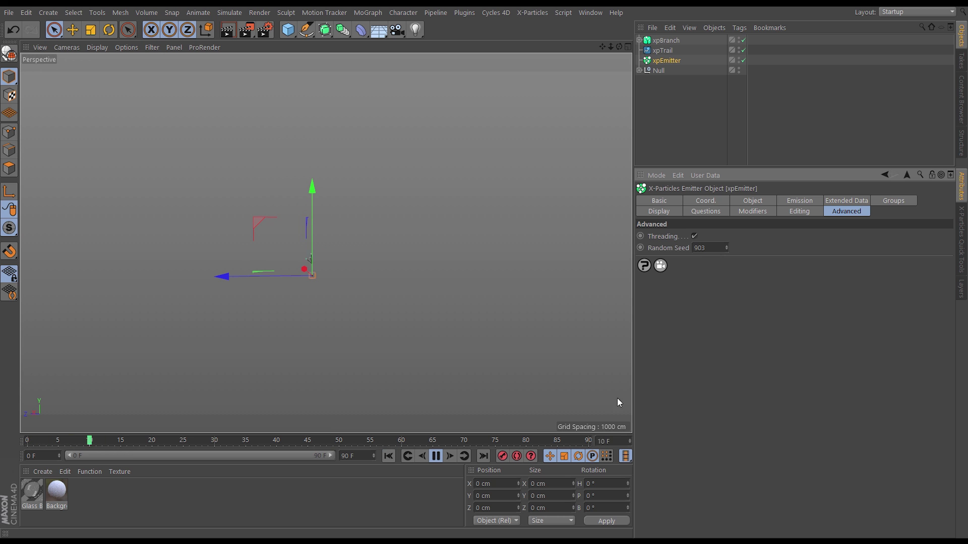
- Set the branch emitter's random seed to 55 for another branching variation
{"action": "left_click", "coordinate": [709, 247]}
{"action": "type", "text": "55"}
{"action": "key", "text": "Return"}
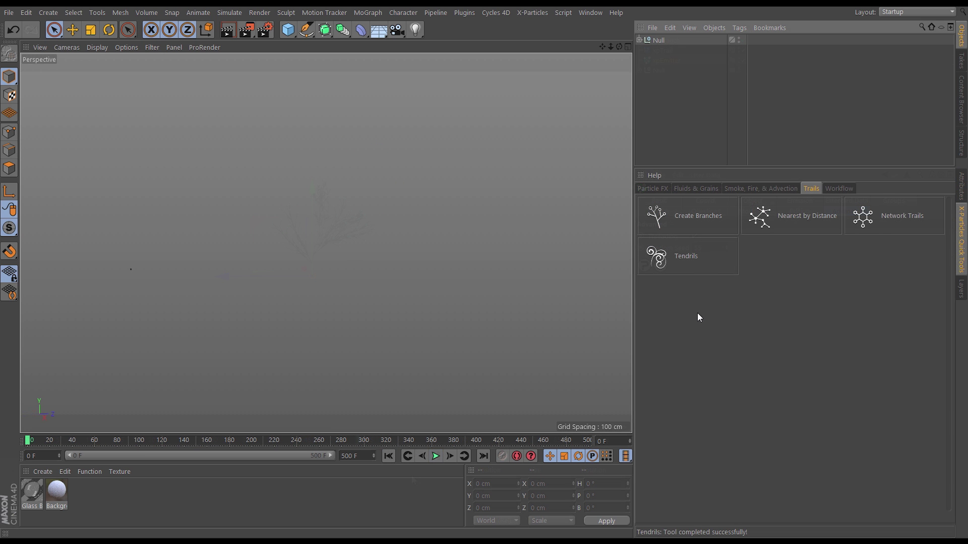
- Create tendrils with the Tendrils quick tool and play the simulation to view them growing
{"action": "left_click", "coordinate": [660, 271]}
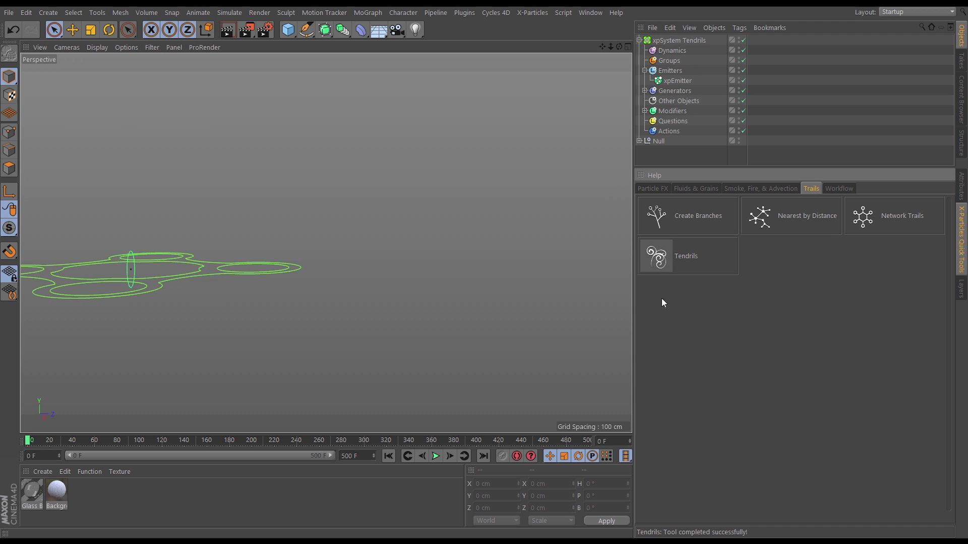
{"action": "left_click", "coordinate": [436, 456]}
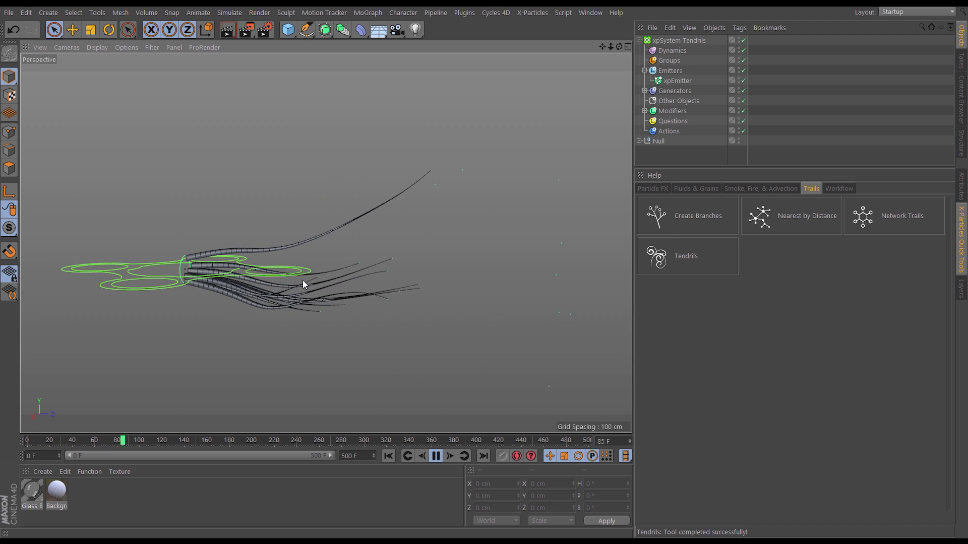
{"action": "left_click_drag", "start_coordinate": [306, 290], "coordinate": [389, 283], "text": "alt"}
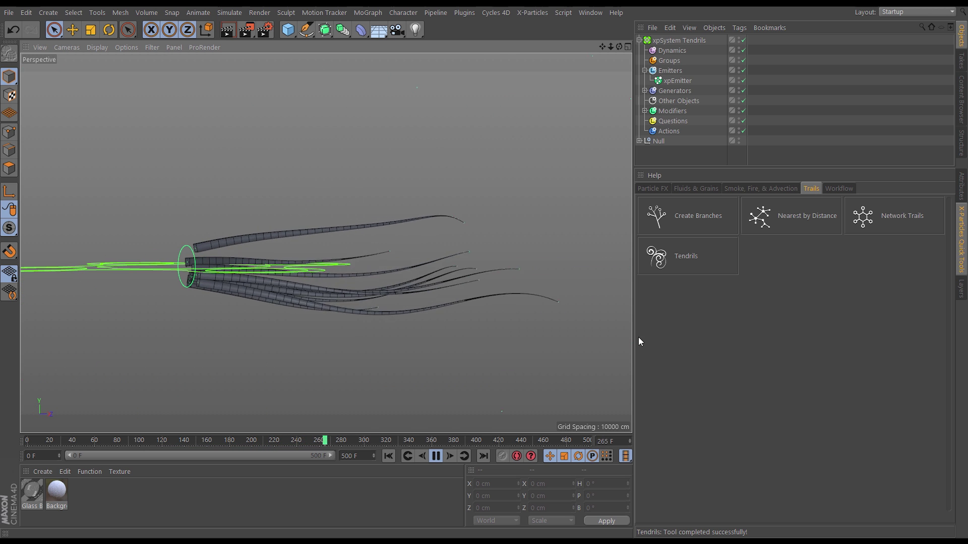
- Delete the Tendrils system and create connecting trails with the Nearest by Distance quick tool
{"action": "left_click", "coordinate": [671, 49]}
{"action": "key", "text": "Delete"}
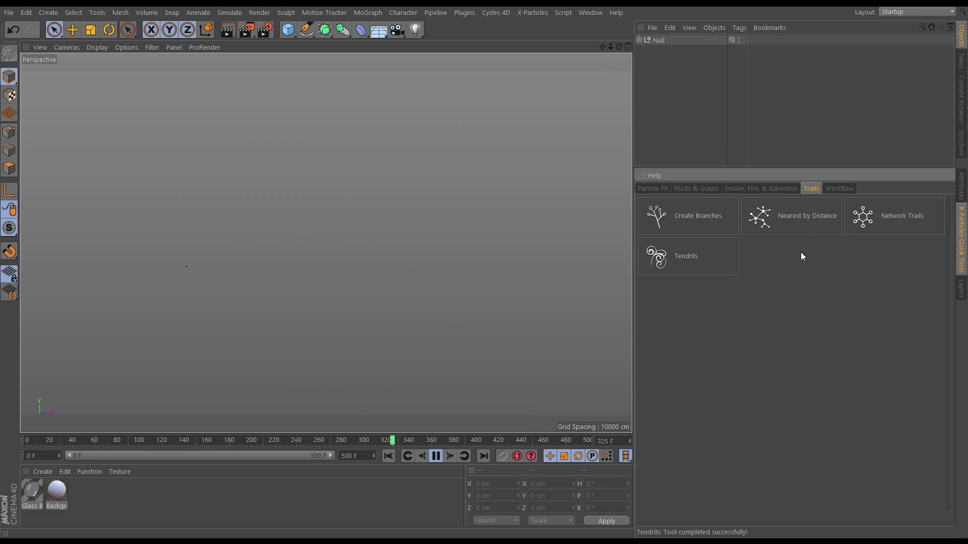
{"action": "left_click", "coordinate": [758, 225]}
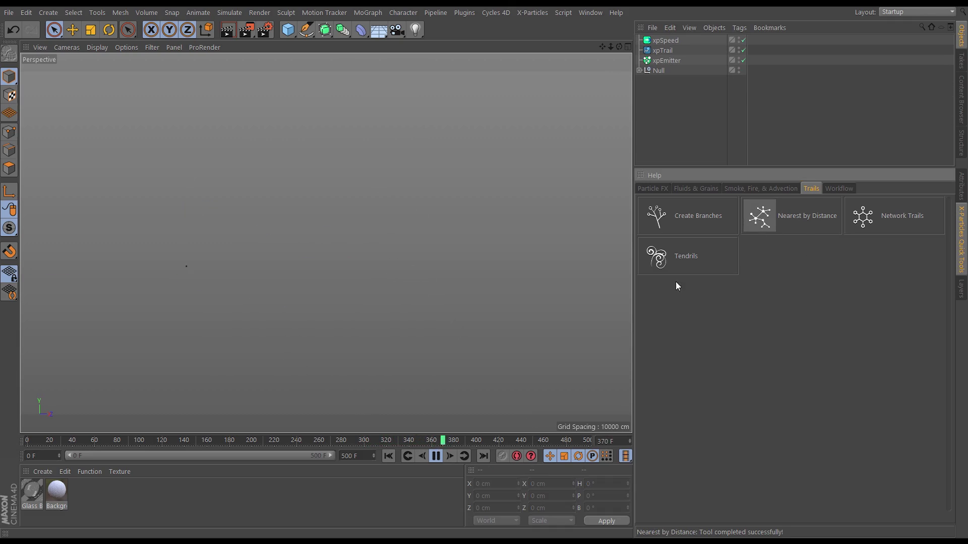
- Play the Nearest by Distance trails from the first frame to view them, and rewind the timeline
{"action": "left_click", "coordinate": [389, 456]}
{"action": "right_click_drag", "start_coordinate": [228, 334], "coordinate": [281, 316], "text": "alt"}
{"action": "left_click", "coordinate": [406, 457]}
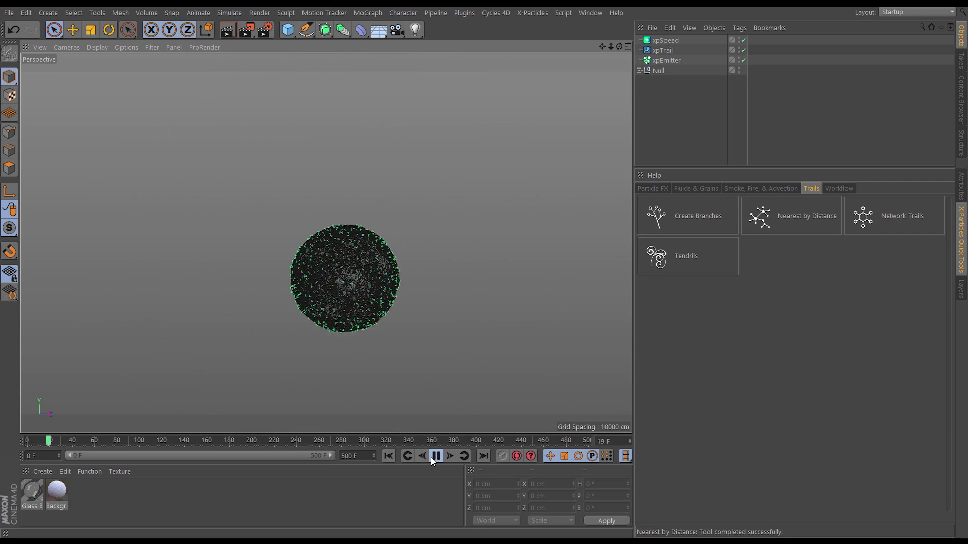
{"action": "left_click", "coordinate": [436, 456]}
{"action": "left_click", "coordinate": [388, 456]}
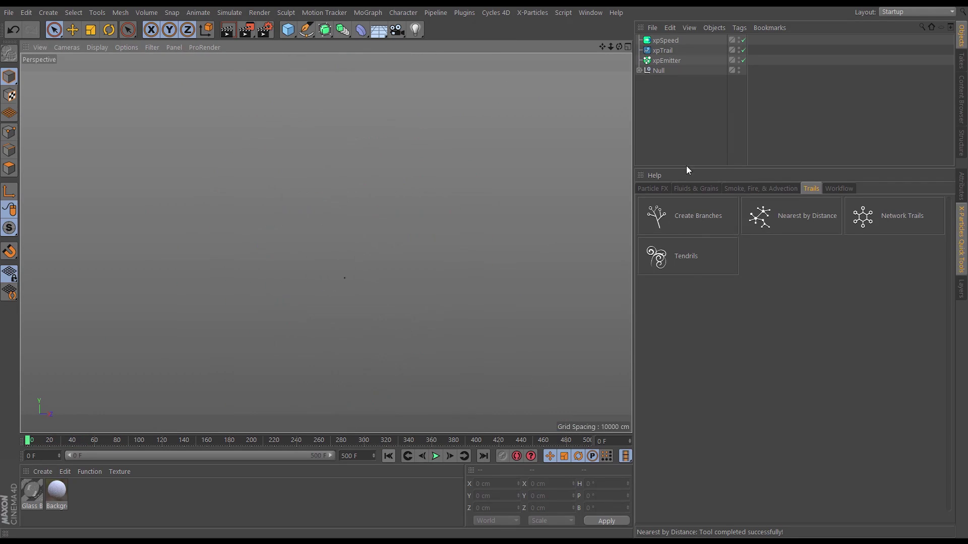
- Delete the xpSpeed, xpTrail and xpEmitter objects and run the Network Trails quick tool
{"action": "left_click", "coordinate": [663, 43]}
{"action": "left_click", "coordinate": [665, 61], "text": "shift"}
{"action": "key", "text": "Delete"}
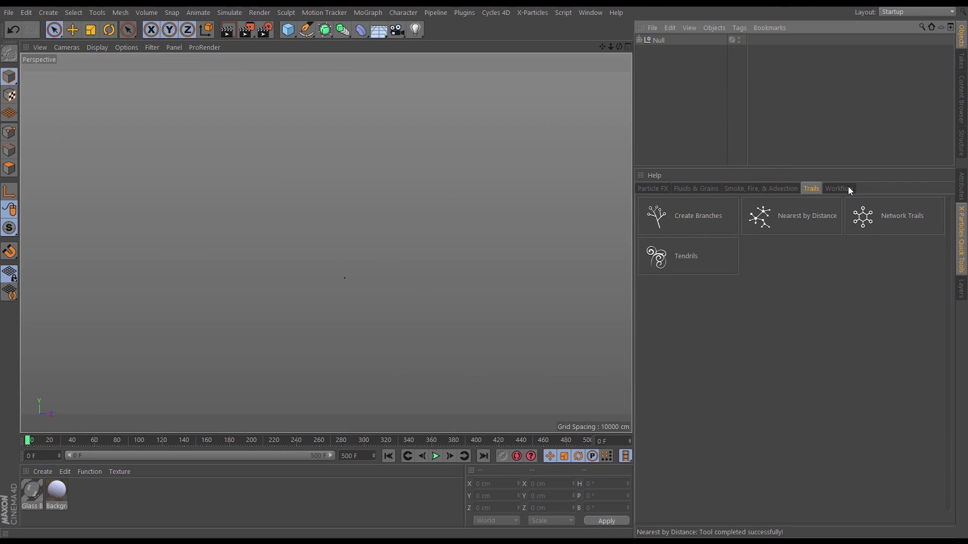
{"action": "left_click", "coordinate": [863, 220]}
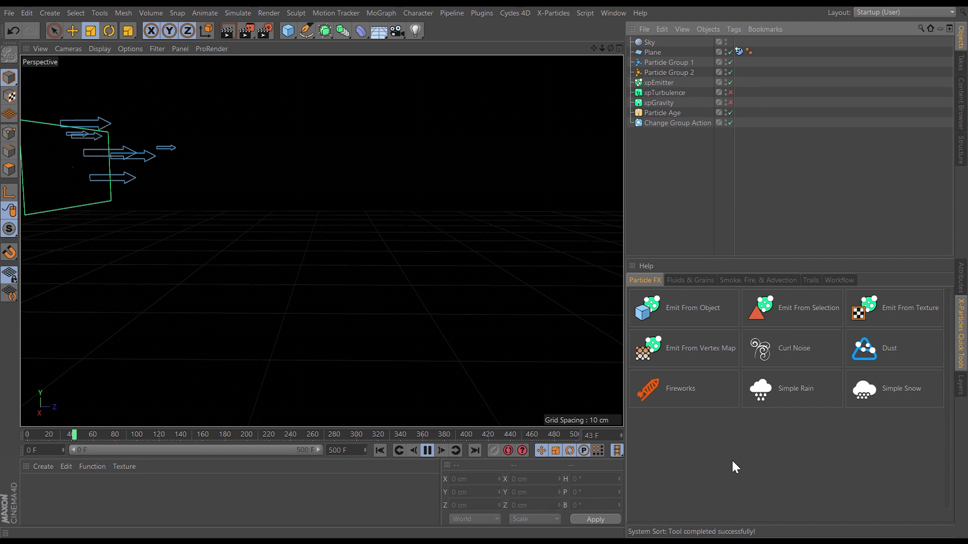
- Organise the scene's particle objects into a system with System Sort and expand its Groups, Modifiers, Questions and Actions
{"action": "left_click", "coordinate": [840, 280]}
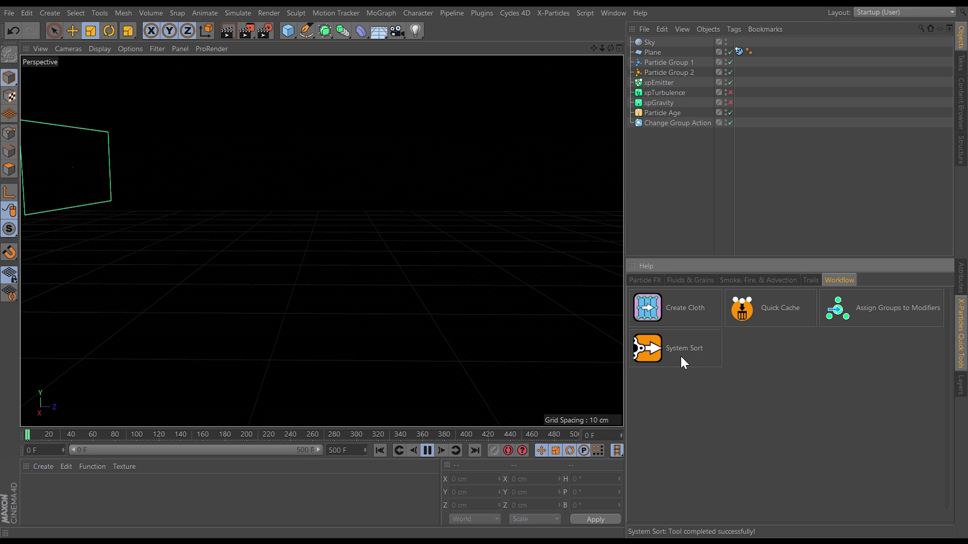
{"action": "left_click", "coordinate": [646, 348]}
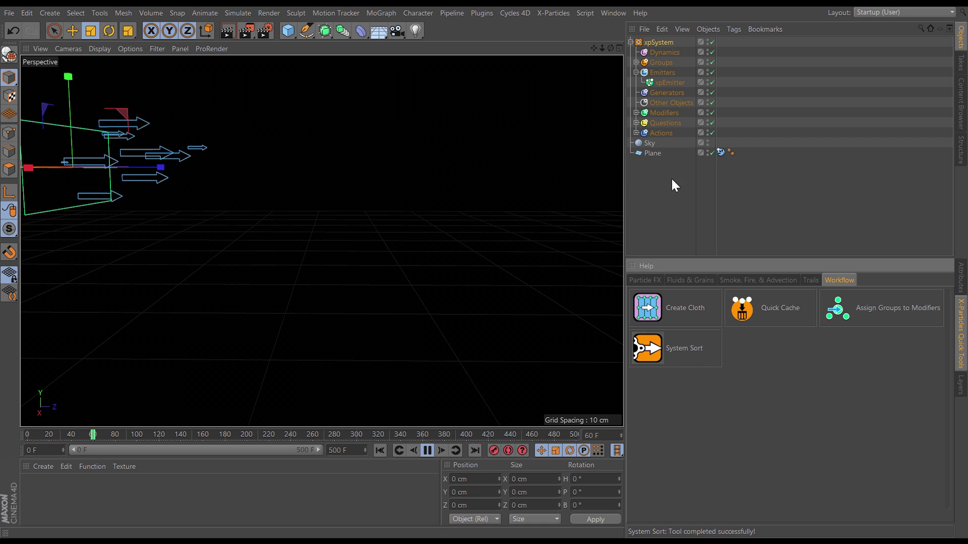
{"action": "left_click", "coordinate": [636, 62]}
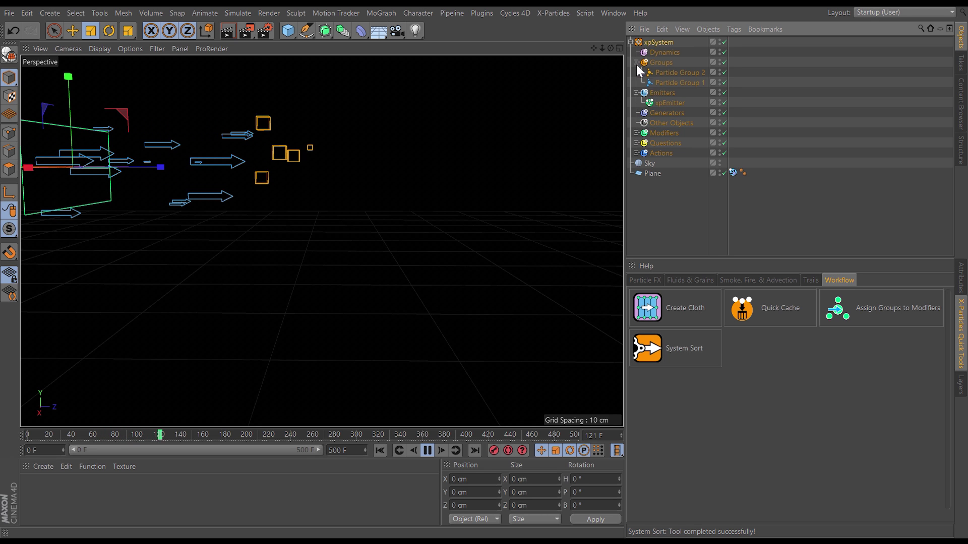
{"action": "left_click", "coordinate": [637, 133]}
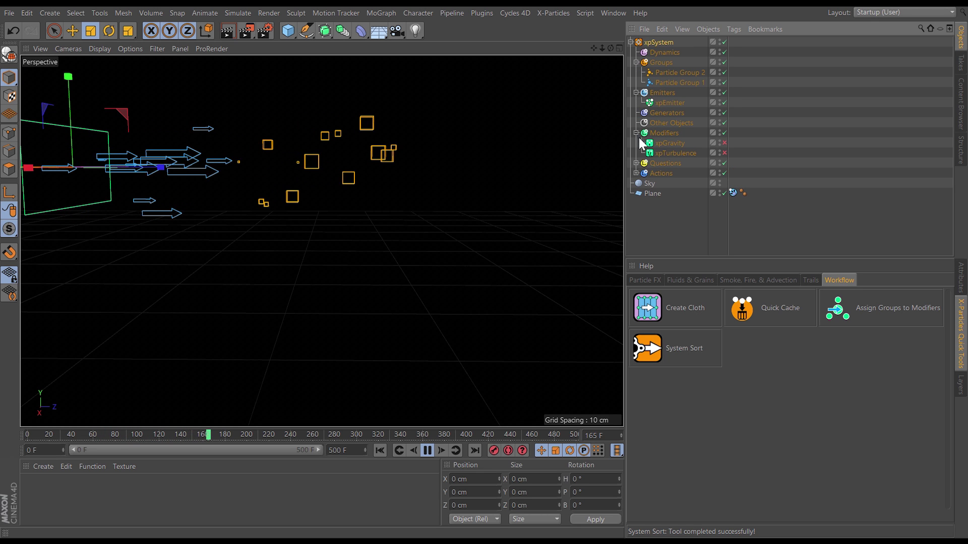
{"action": "left_click", "coordinate": [637, 163]}
{"action": "left_click", "coordinate": [637, 183]}
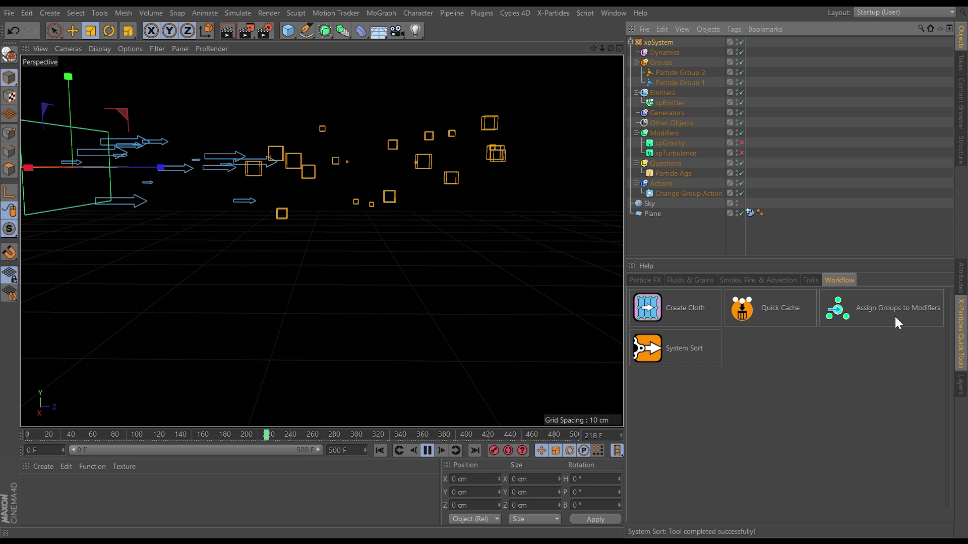
- Enable the xpGravity and xpTurbulence modifiers in the sorted system
{"action": "left_click", "coordinate": [741, 143]}
{"action": "left_click", "coordinate": [741, 153]}
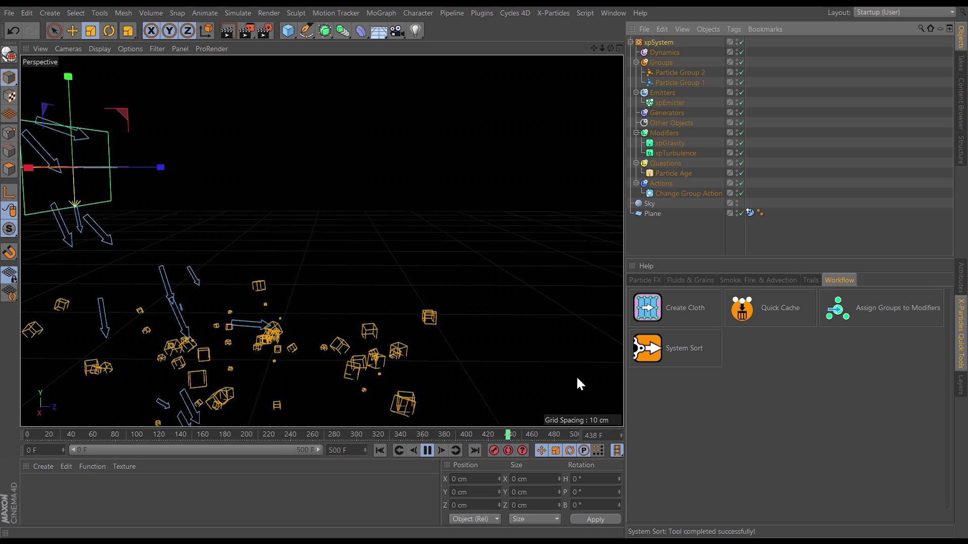
- Assign Particle Group 2 to the xpGravity and xpTurbulence modifiers with Assign Groups to Modifiers and restart the simulation
{"action": "left_click", "coordinate": [681, 72]}
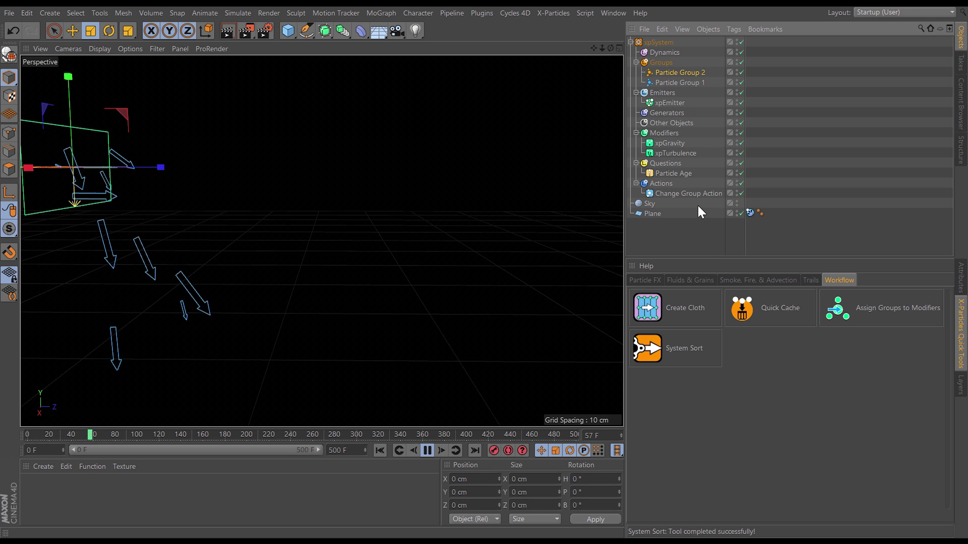
{"action": "left_click", "coordinate": [677, 143], "text": "ctrl"}
{"action": "left_click", "coordinate": [684, 153], "text": "ctrl"}
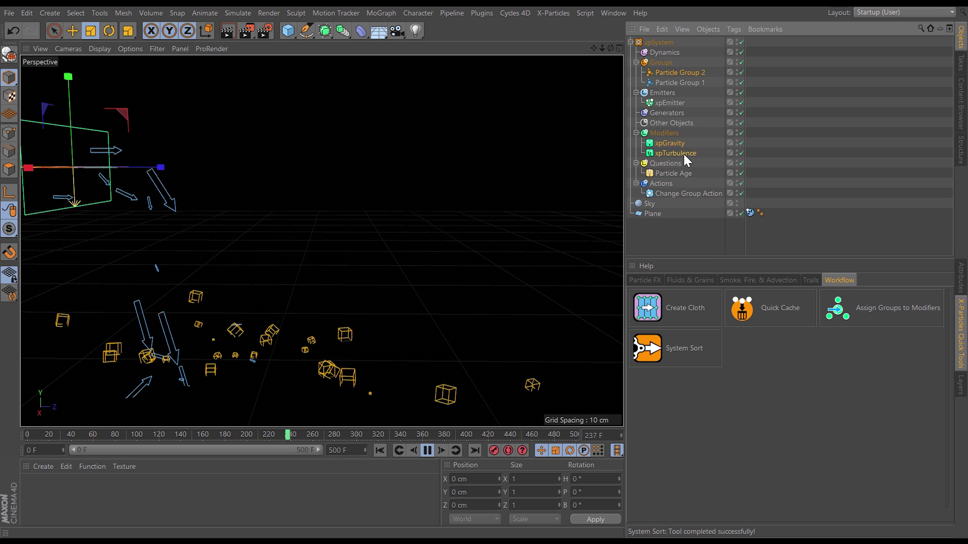
{"action": "left_click", "coordinate": [840, 313]}
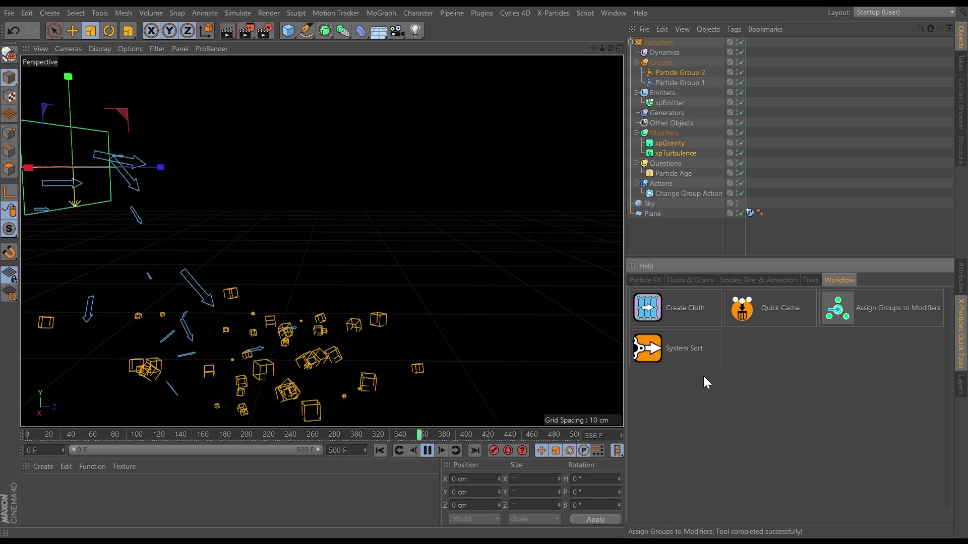
{"action": "left_click", "coordinate": [382, 447]}
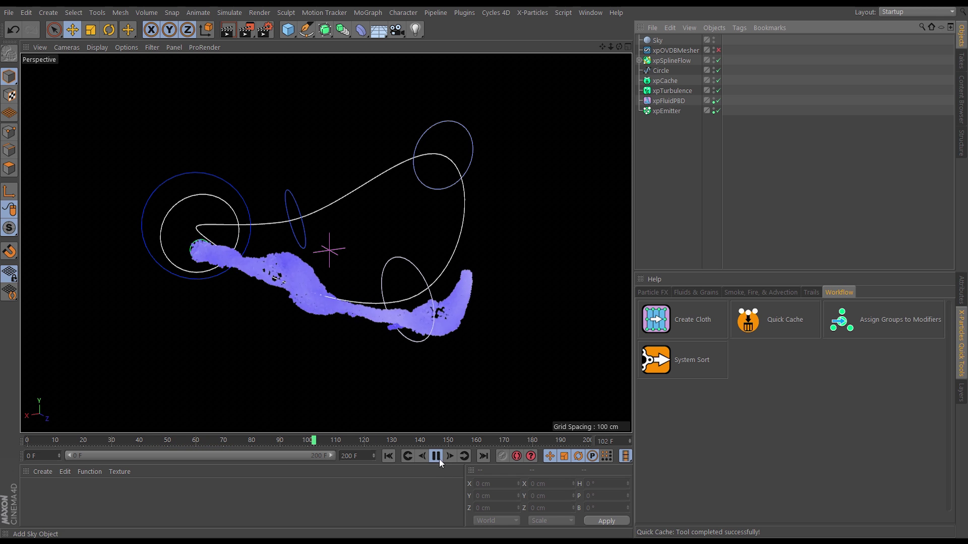
- Enable the xpOVDBMesher and run Quick Cache on the scene, saving to a new folder named Fluid inside Documents
{"action": "left_click", "coordinate": [718, 50]}
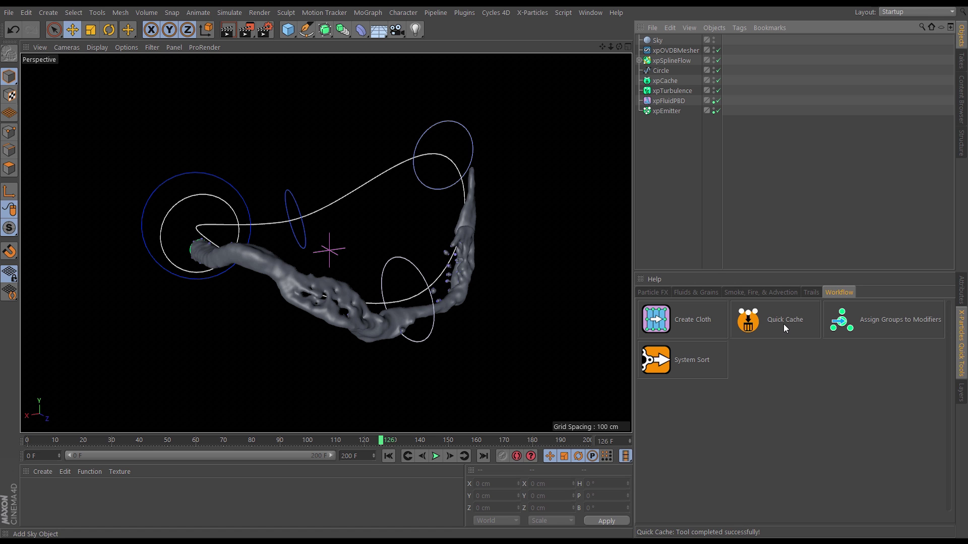
{"action": "left_click", "coordinate": [751, 326]}
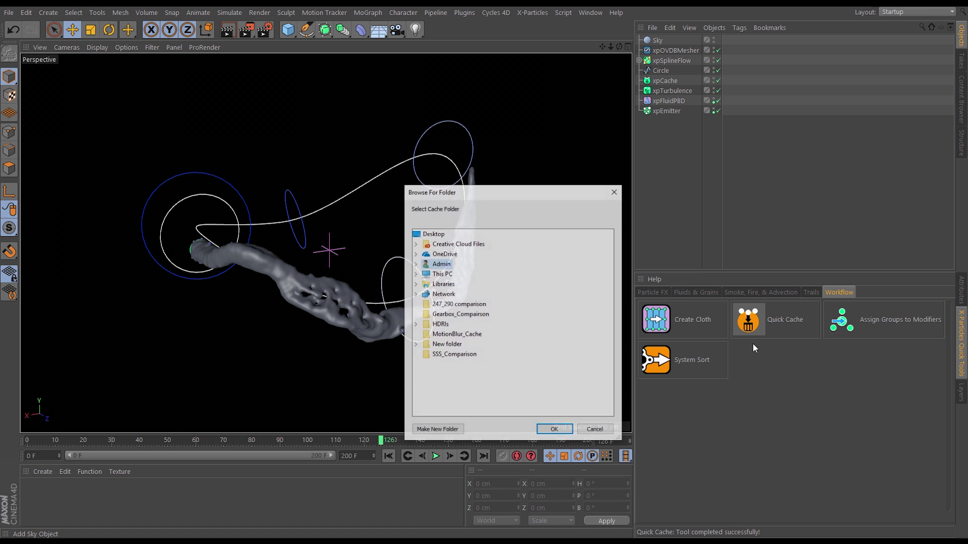
{"action": "double_click", "coordinate": [446, 275]}
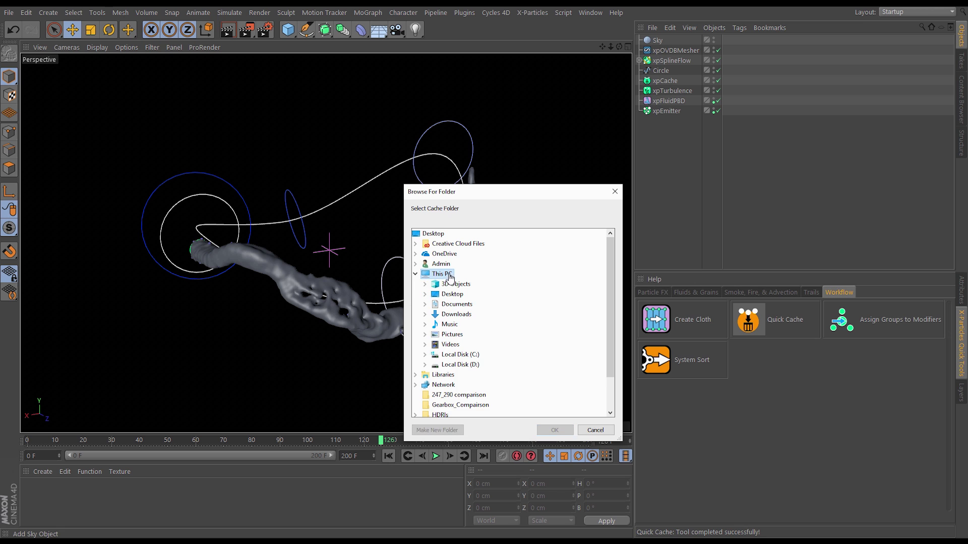
{"action": "double_click", "coordinate": [456, 304]}
{"action": "left_click", "coordinate": [443, 430]}
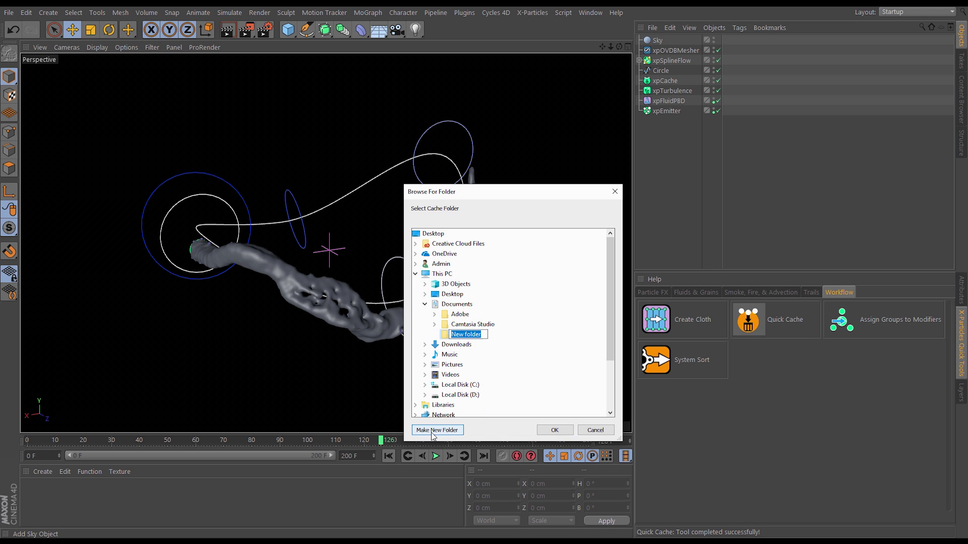
{"action": "type", "text": "Fluid"}
{"action": "key", "text": "Return"}
{"action": "left_click", "coordinate": [555, 430]}
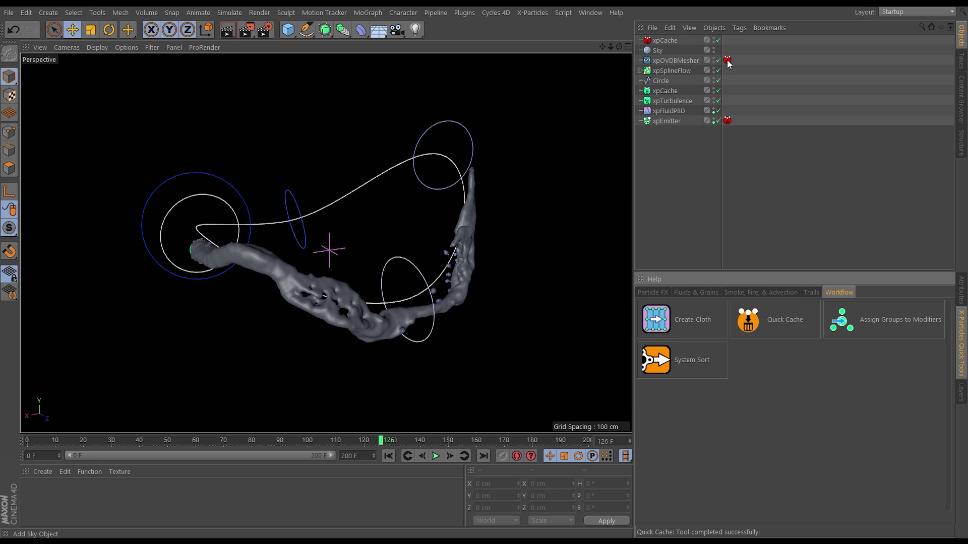
- Hide the xpEmitter particles in the viewport, play the cached fluid mesh from the first frame and scrub through the timeline
{"action": "left_click", "coordinate": [713, 121]}
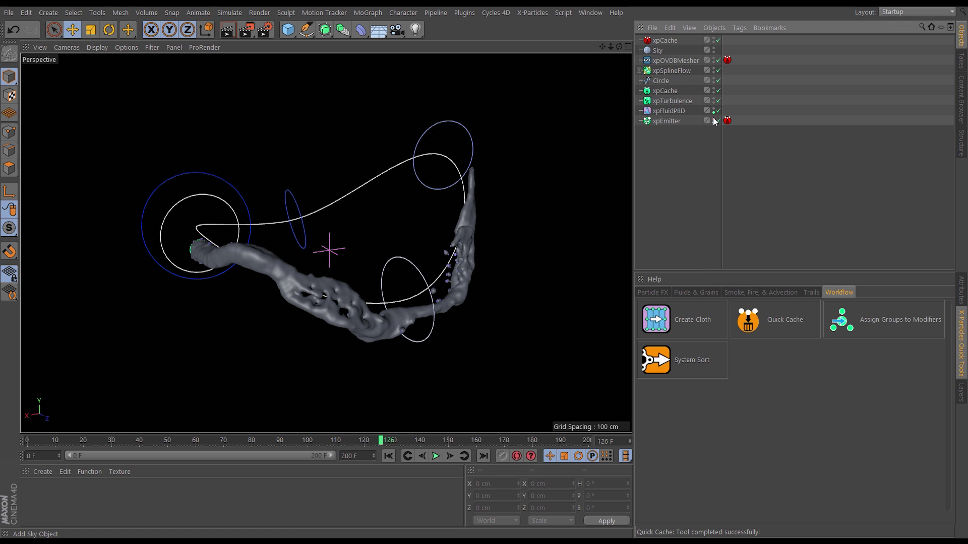
{"action": "left_click", "coordinate": [388, 455]}
{"action": "left_click", "coordinate": [435, 456]}
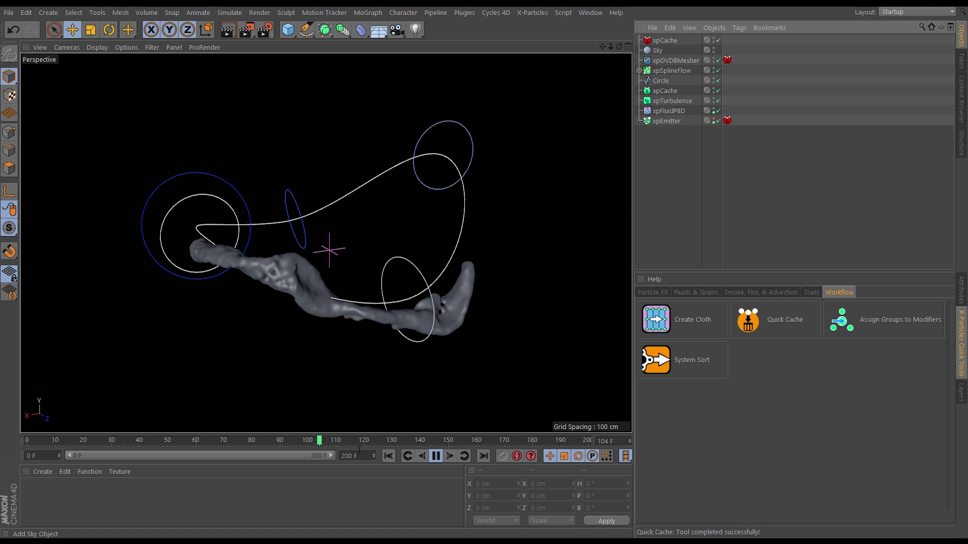
{"action": "left_click", "coordinate": [262, 440]}
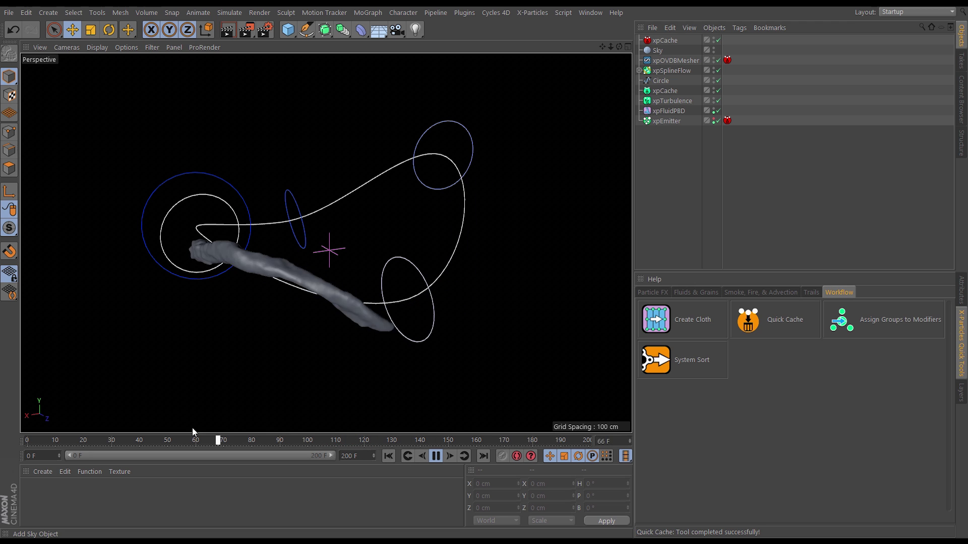
{"action": "left_click", "coordinate": [255, 440]}
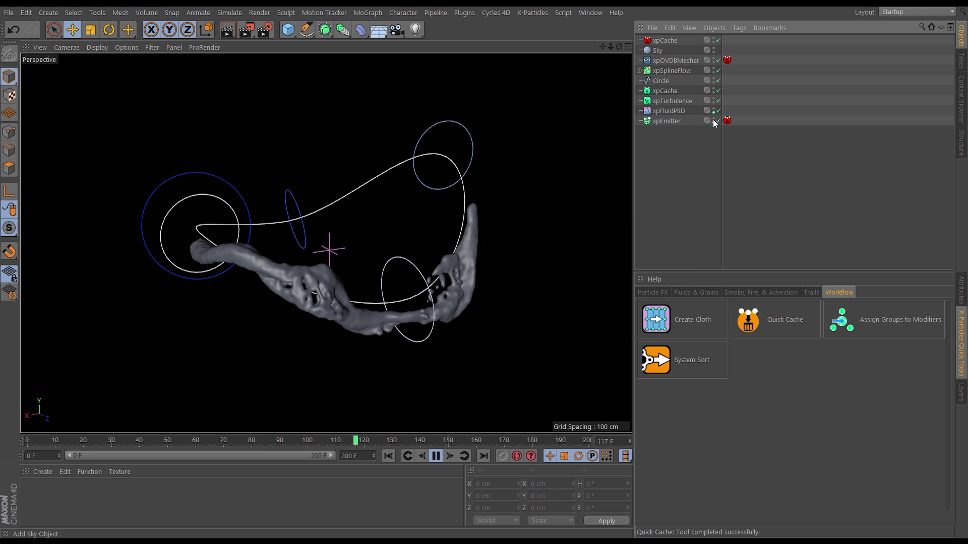
- Hide the xpOVDBMesher, show the xpEmitter particles in the viewport and scrub through the cached particle simulation
{"action": "left_click", "coordinate": [713, 59]}
{"action": "left_click", "coordinate": [190, 440]}
{"action": "mouse_move", "coordinate": [250, 445]}
{"action": "left_mouse_down"}
{"action": "mouse_move", "coordinate": [546, 440]}
{"action": "mouse_move", "coordinate": [328, 442]}
{"action": "mouse_move", "coordinate": [84, 419]}
{"action": "mouse_move", "coordinate": [524, 441]}
{"action": "mouse_move", "coordinate": [241, 444]}
{"action": "mouse_move", "coordinate": [266, 442]}
{"action": "left_mouse_up"}
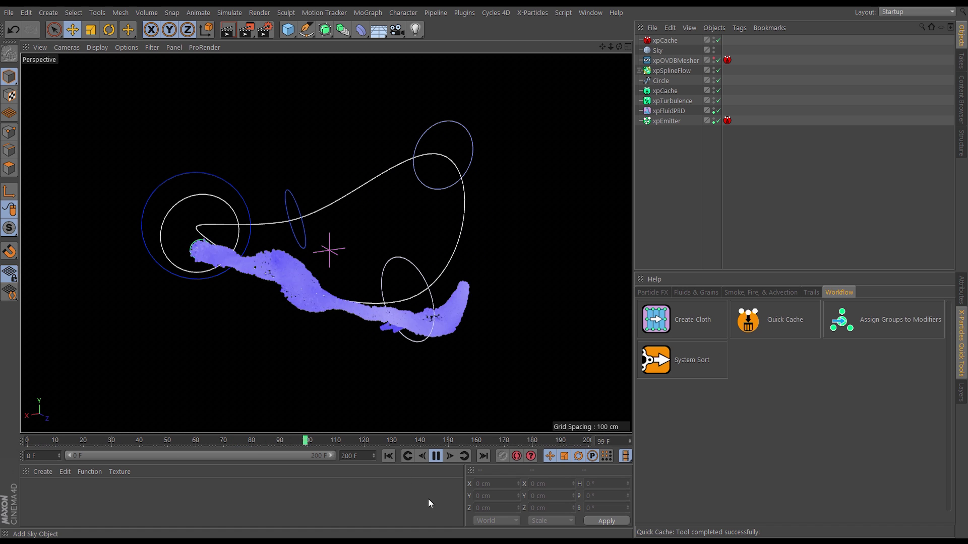